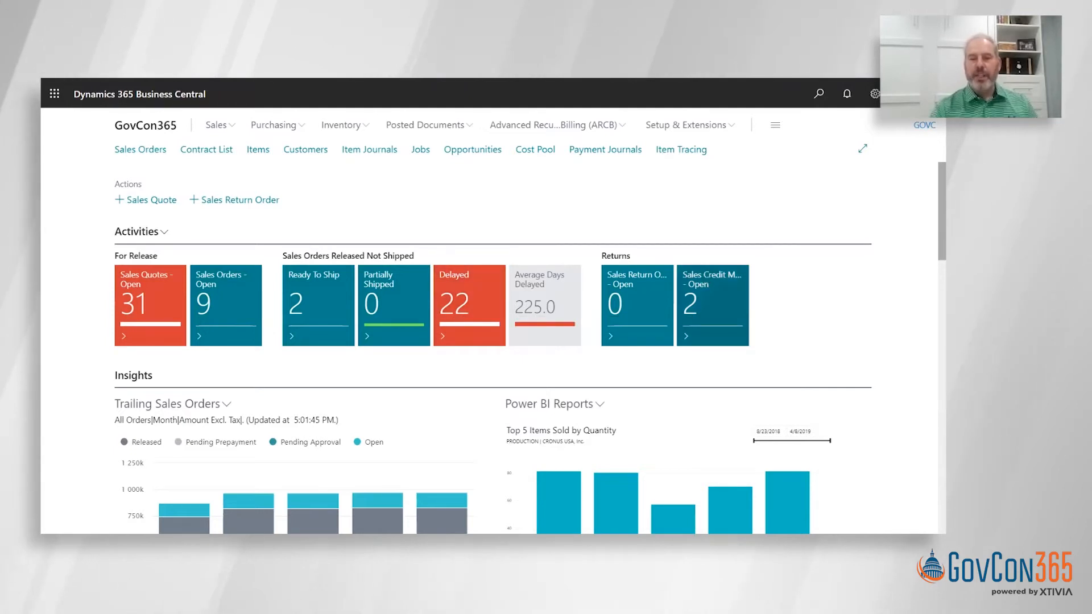
scroll(492, 341, down, 2)
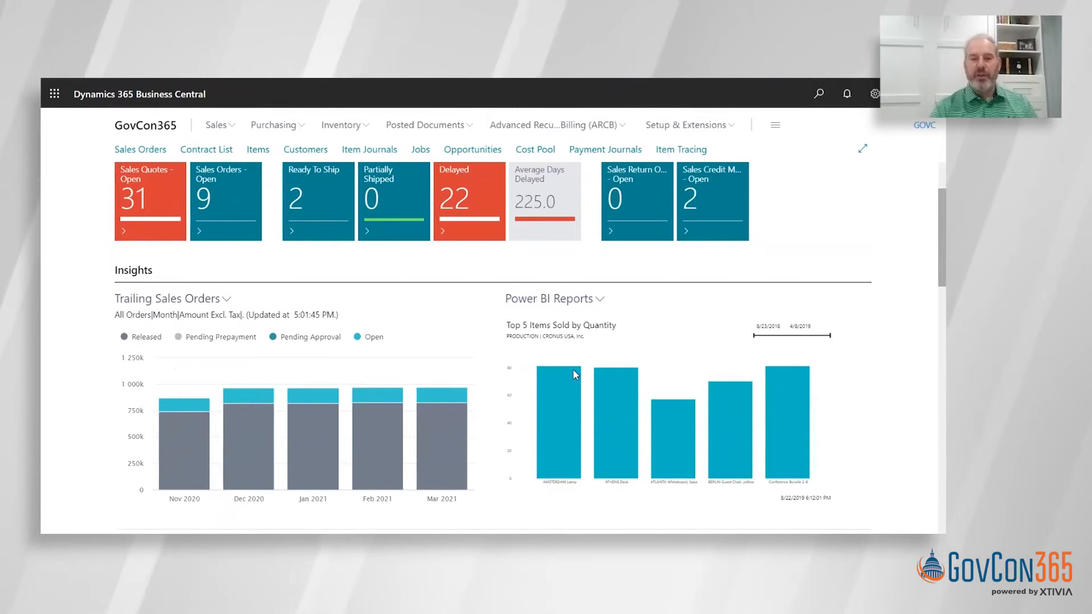
mouse_move(302, 416)
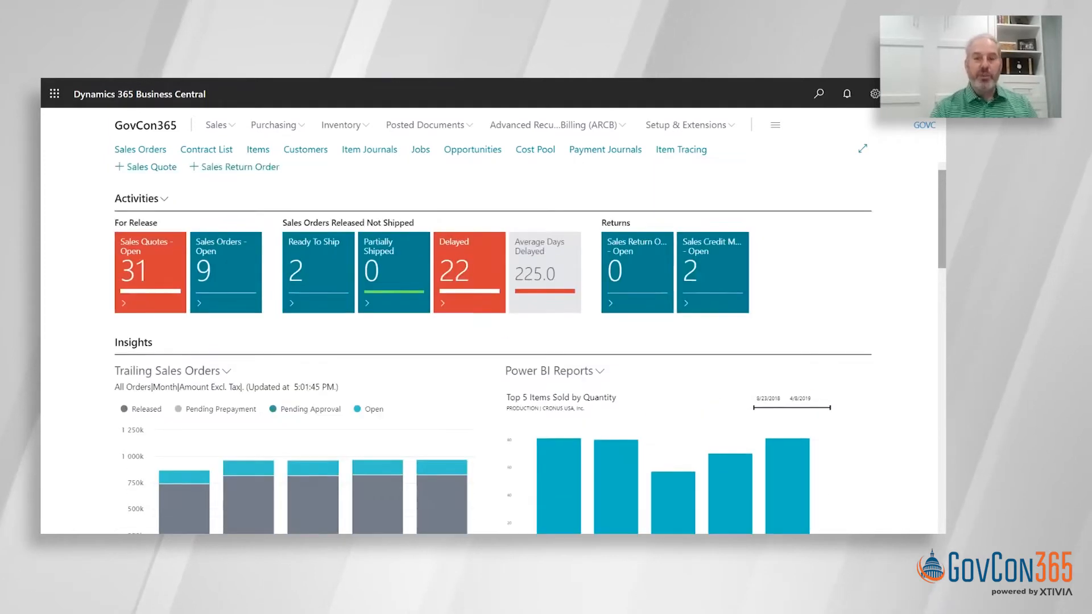
scroll(492, 341, up, 2)
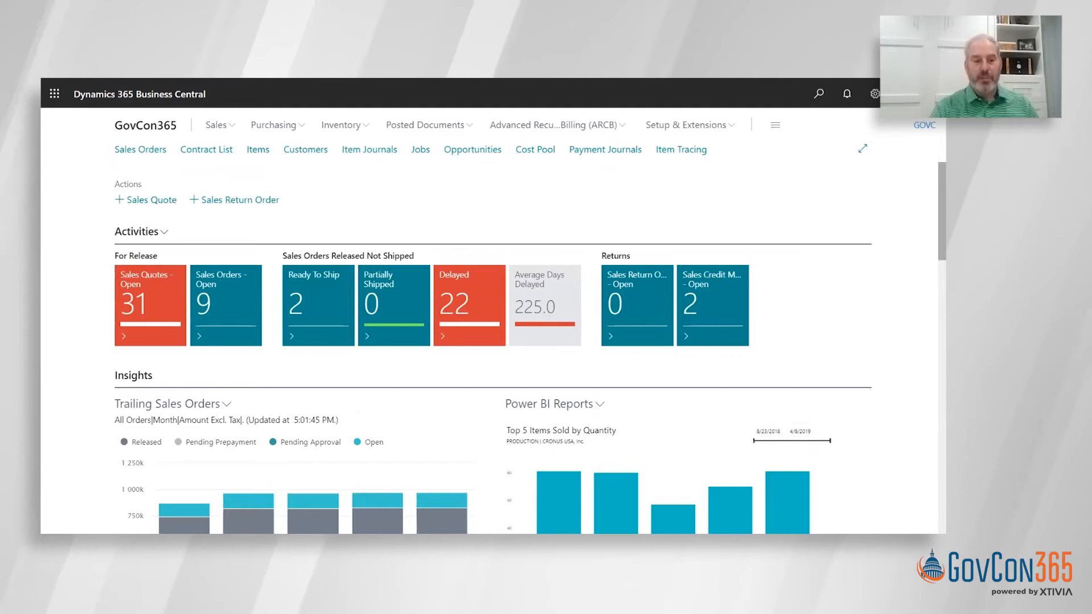
- Create a new sales quote for the customer Adatum Corporation1
click(151, 200)
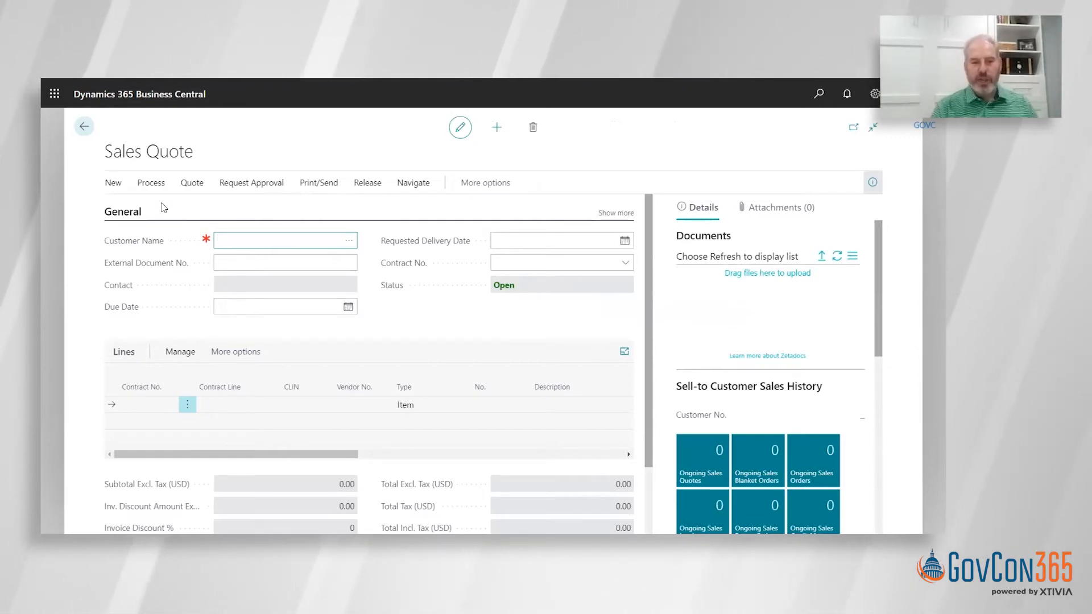
click(349, 244)
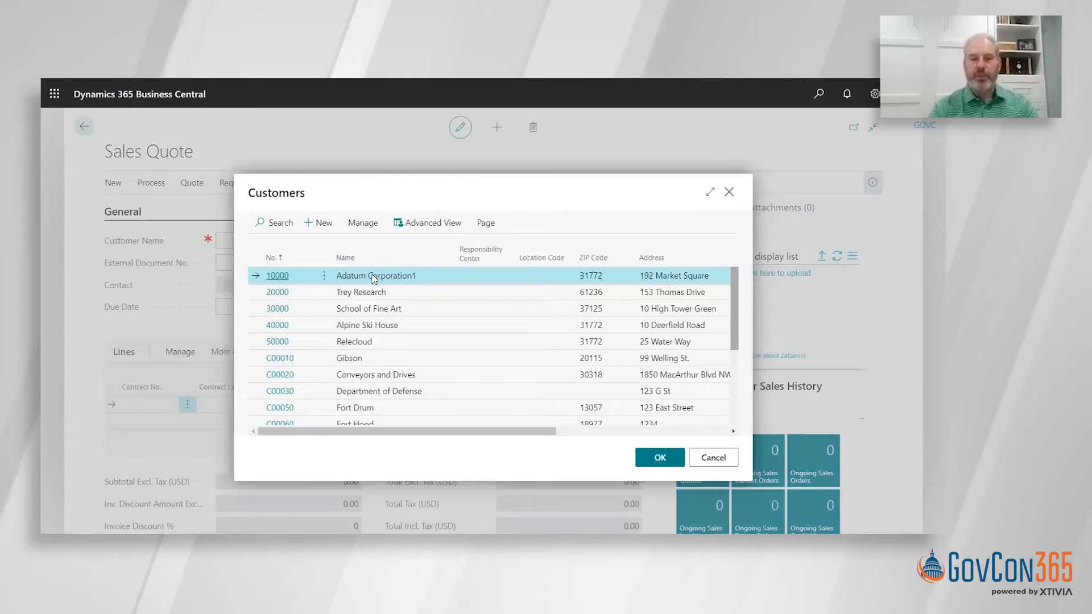
click(658, 459)
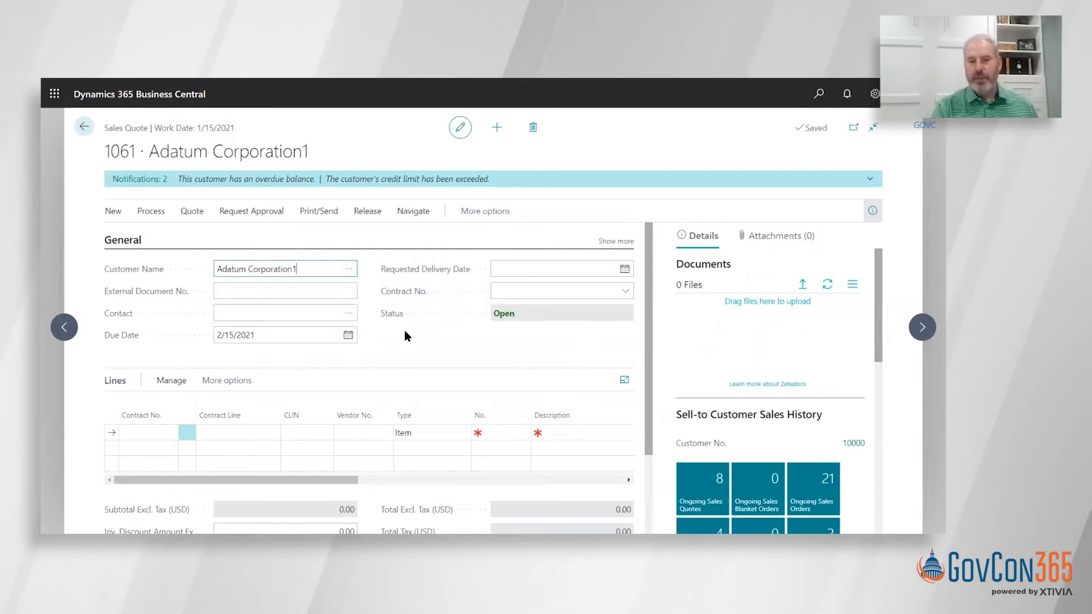
- Show all general fields of the quote, assign the SEWP V contract, and enter 25 as the requested delivery date
click(616, 242)
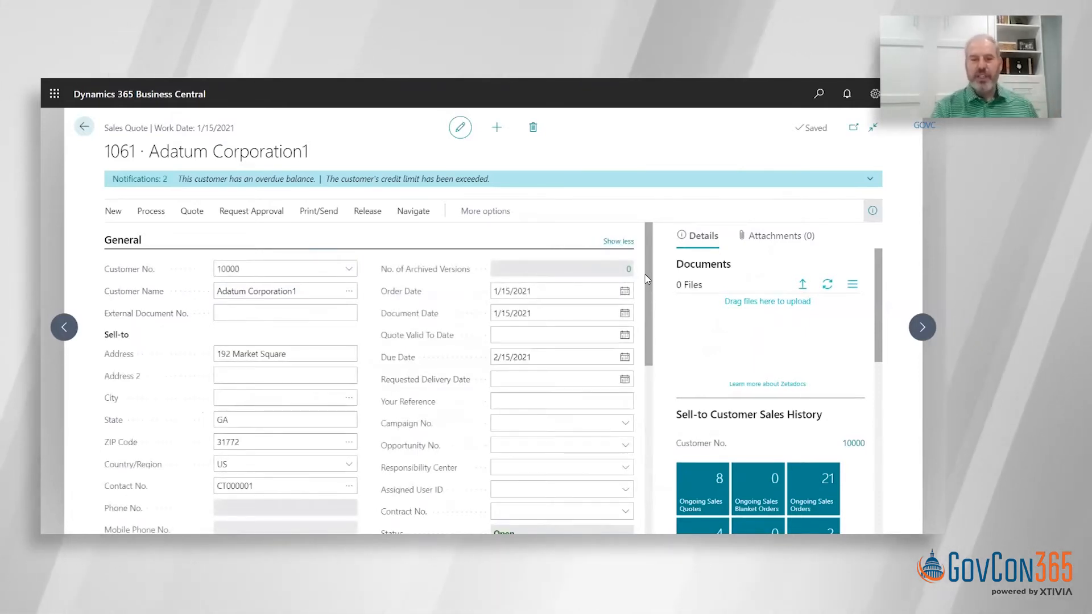
drag(647, 278, 650, 330)
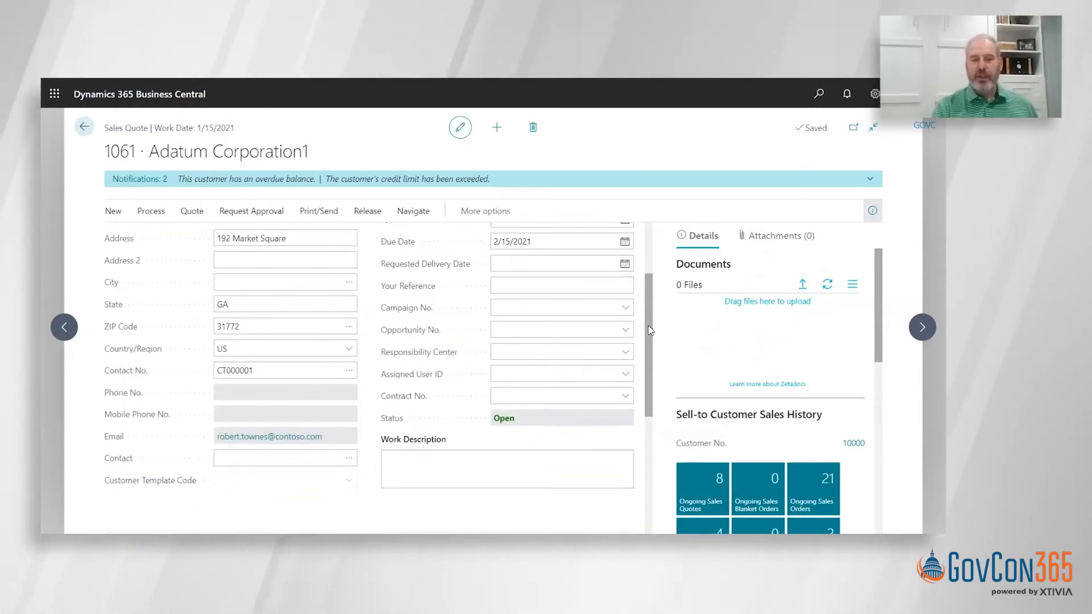
click(625, 397)
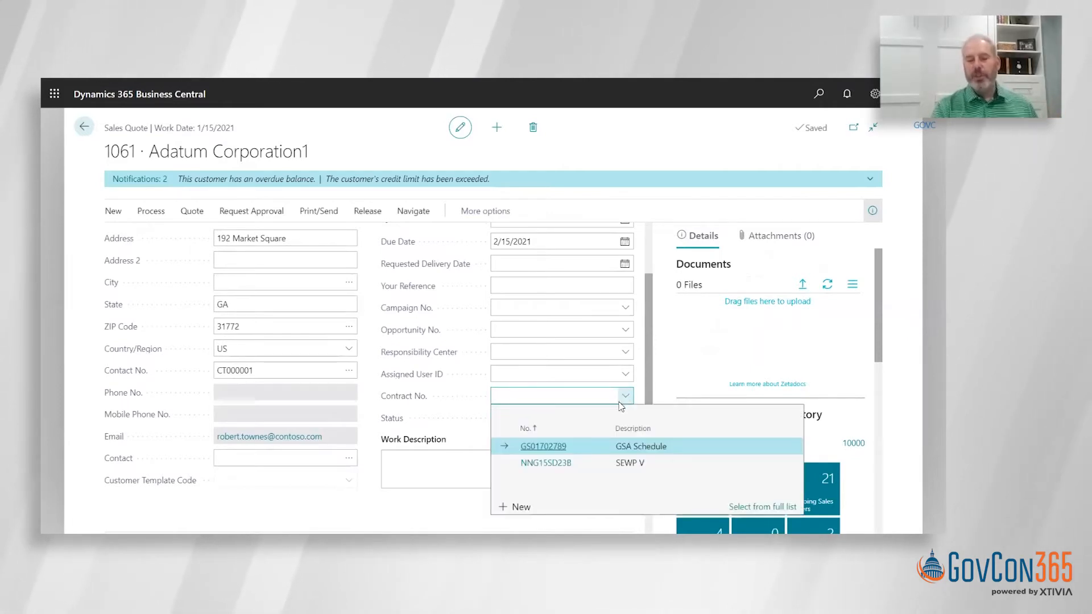
click(546, 463)
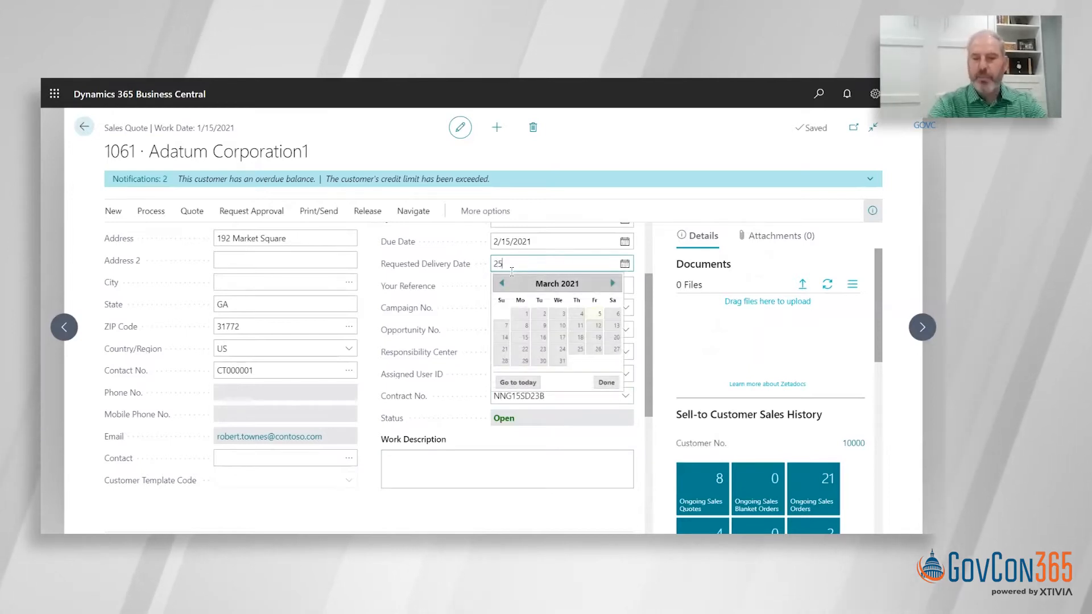
key(Tab)
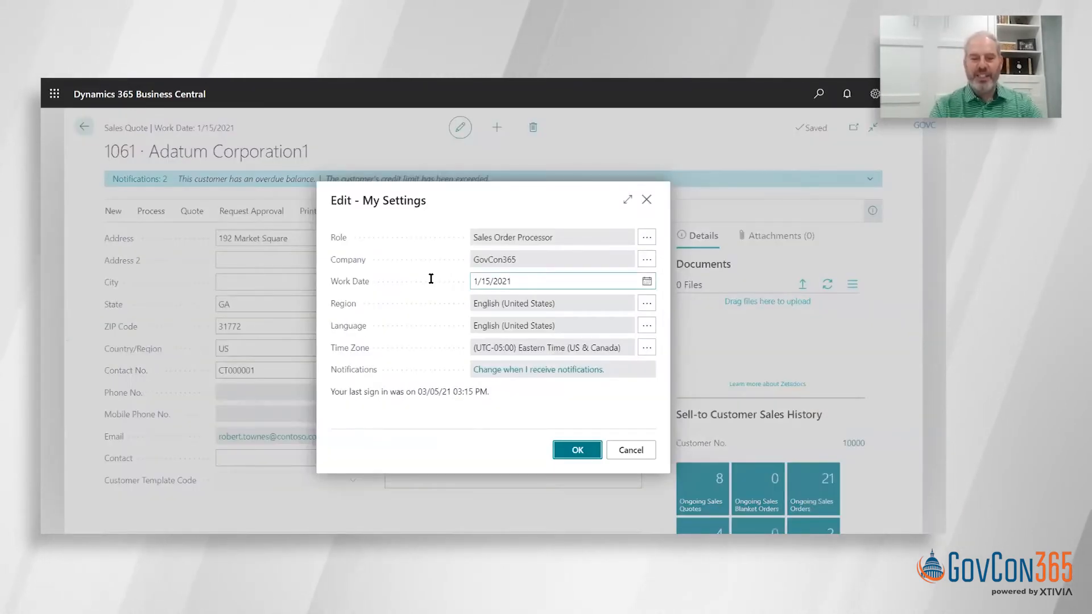
- Set the work date in My Settings to today's date
click(455, 280)
text(t)
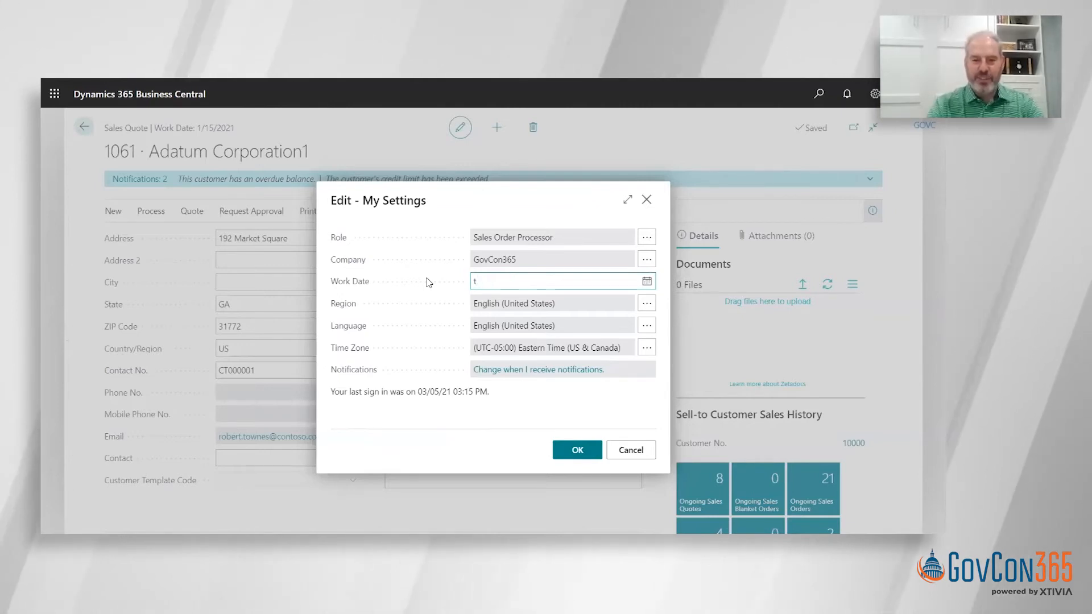
key(Tab)
click(567, 449)
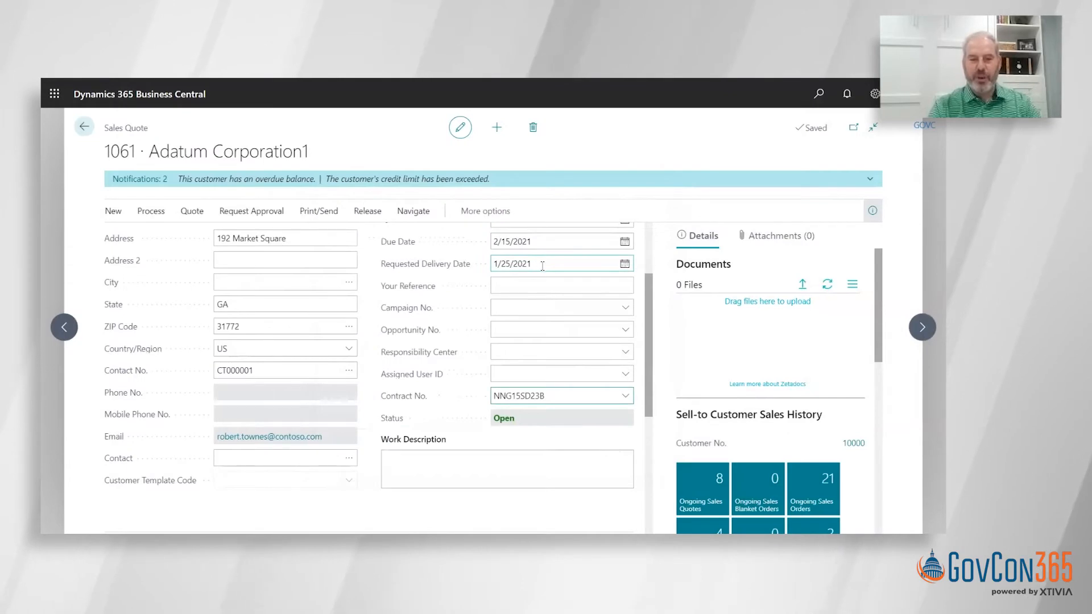
- Set the quote's requested delivery date to 3/25/2021
click(542, 265)
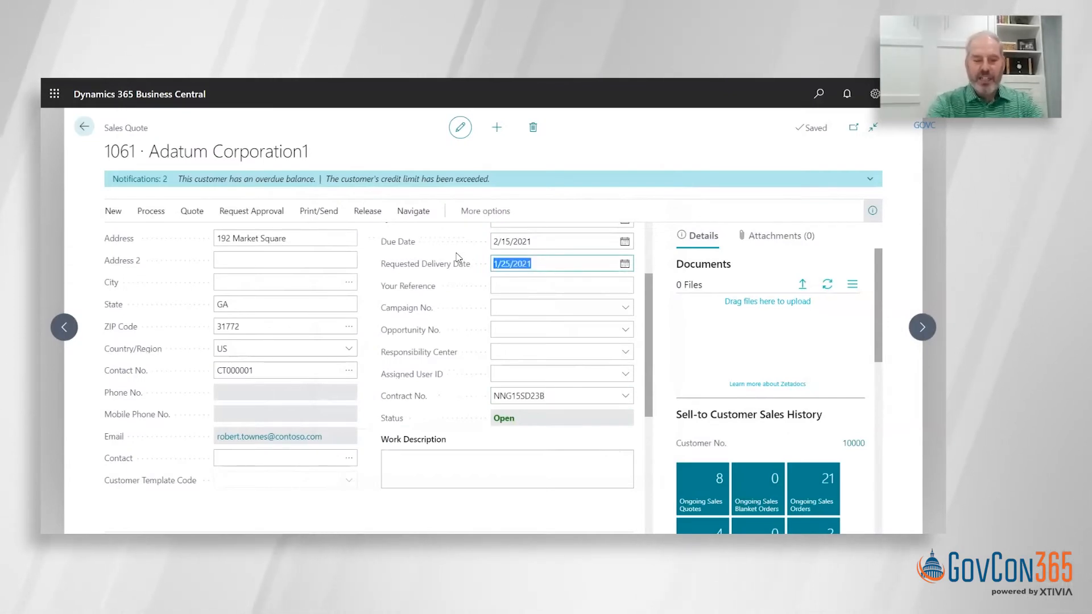
text(25)
key(Tab)
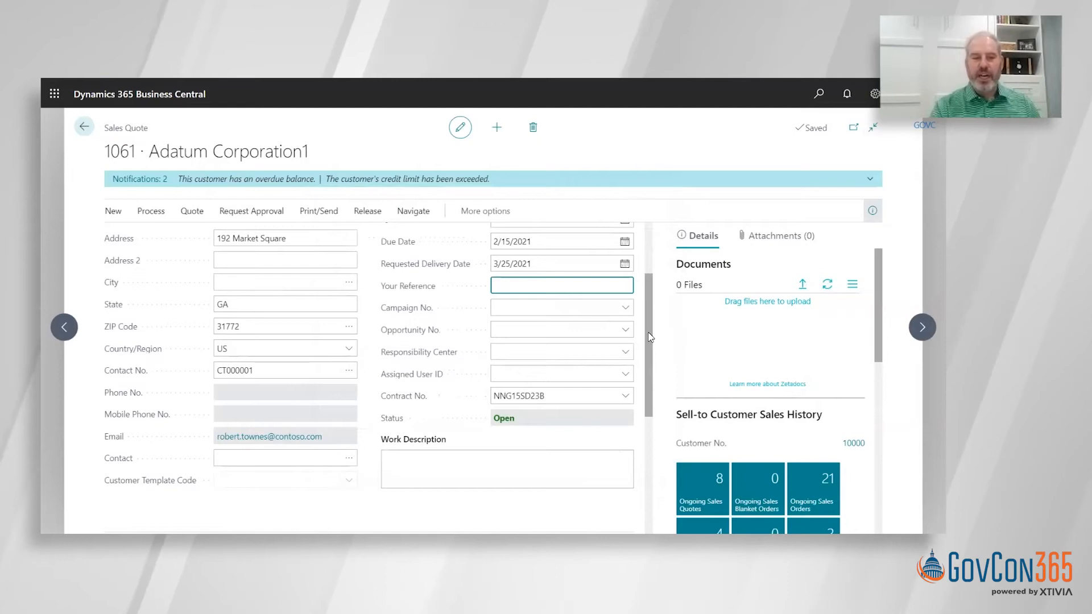
- Expand the quote lines to the full page and review the type options of the first line, keeping Item
drag(648, 371, 648, 373)
scroll(650, 376, down, 4)
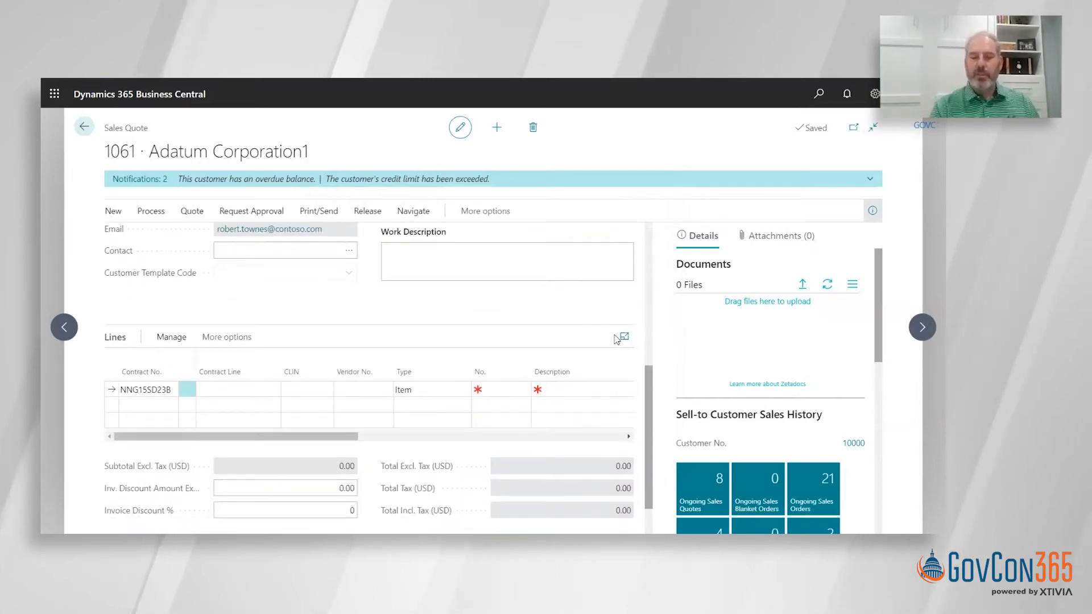
click(624, 338)
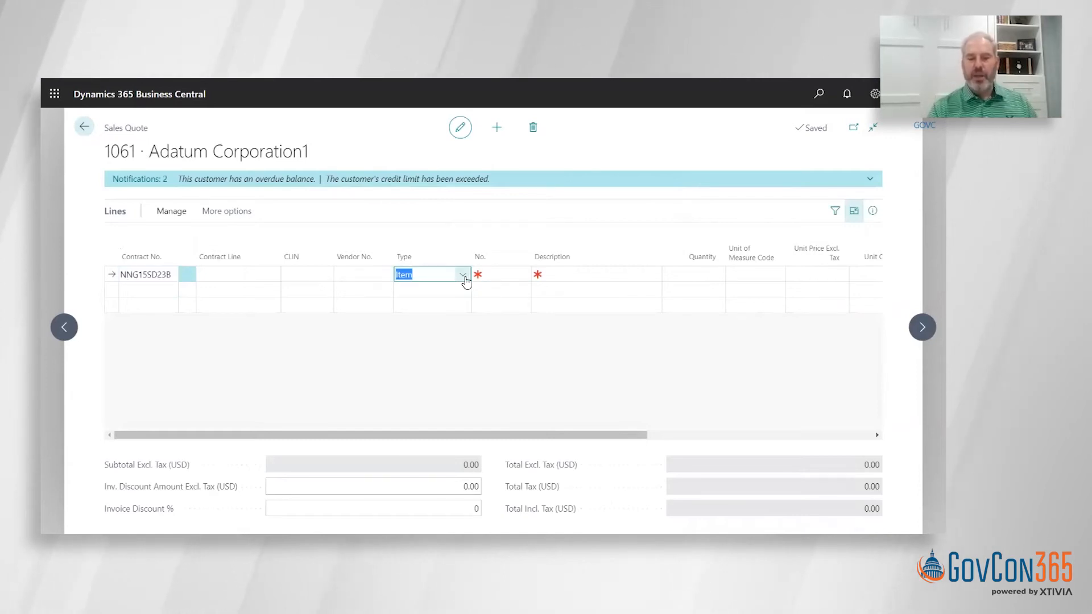
click(464, 277)
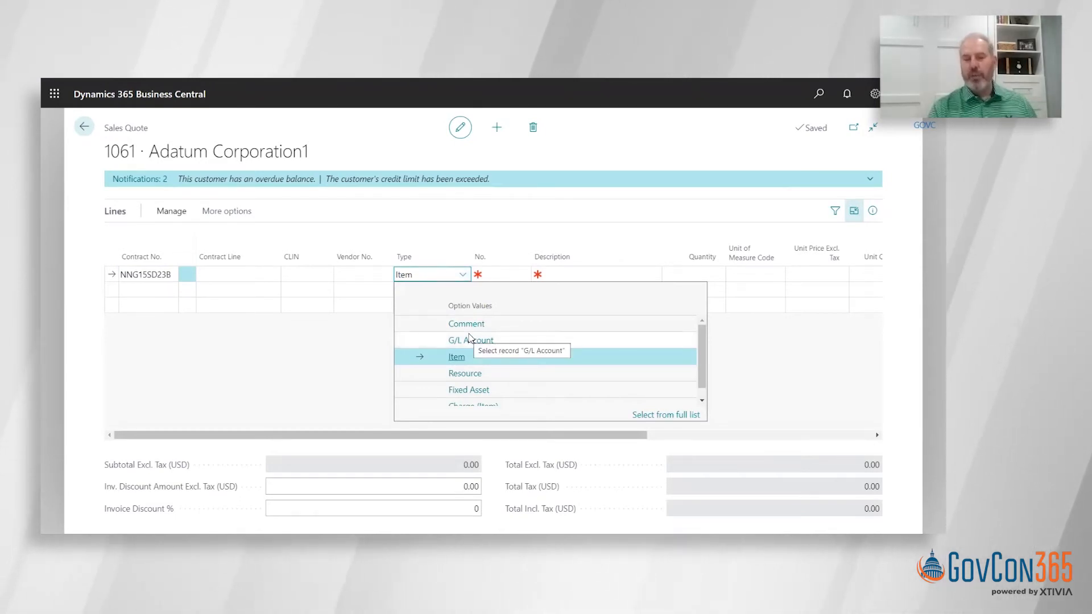
click(438, 220)
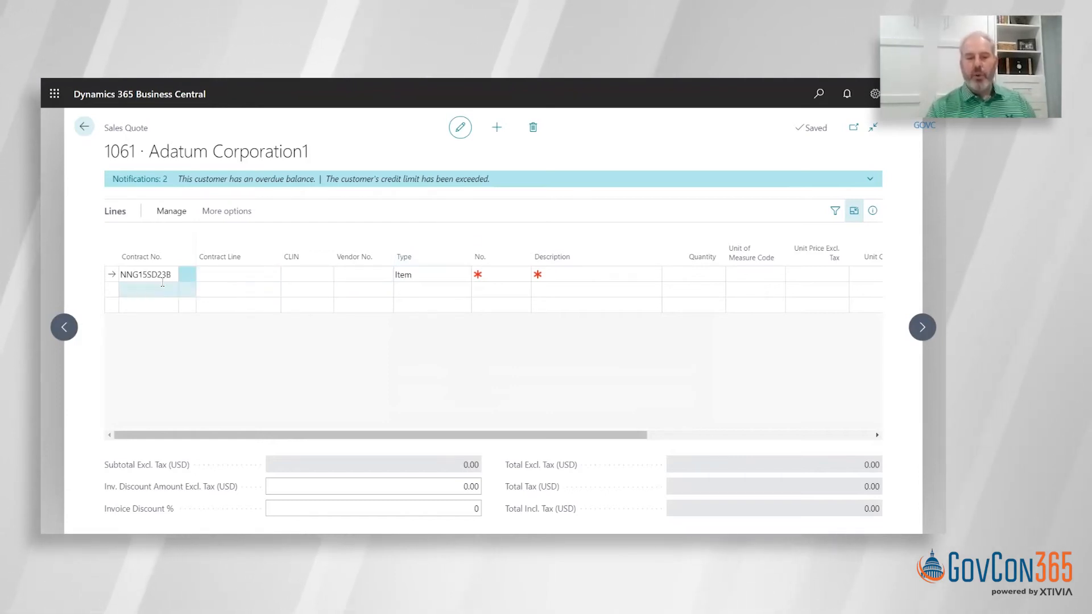
- Fill the first quote line with contract item 1026, Microsoft Surface Pro 7, and a quantity of 1
click(268, 279)
click(269, 278)
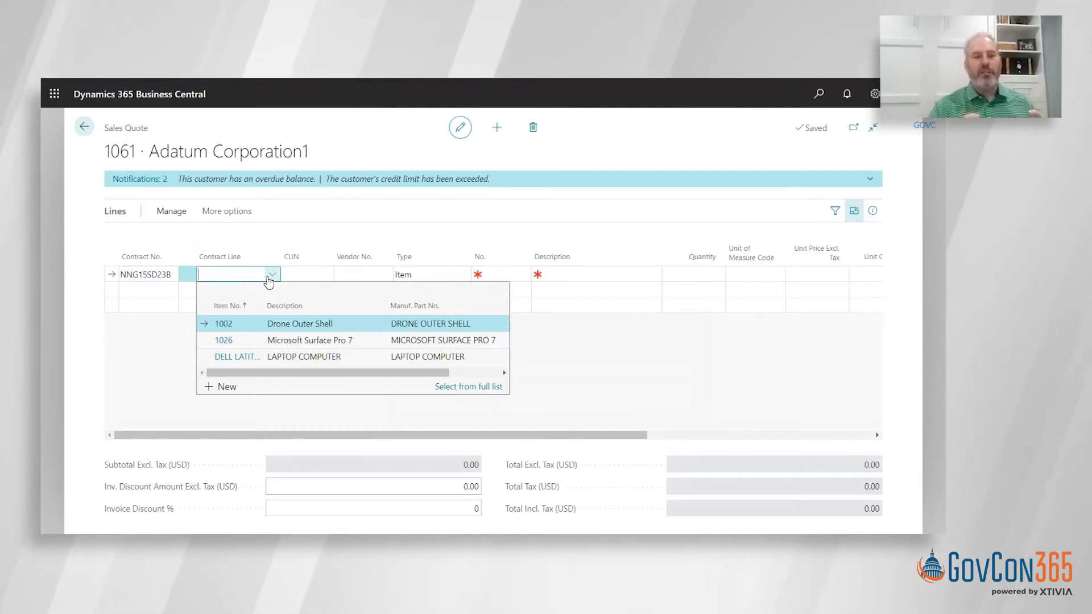
click(305, 344)
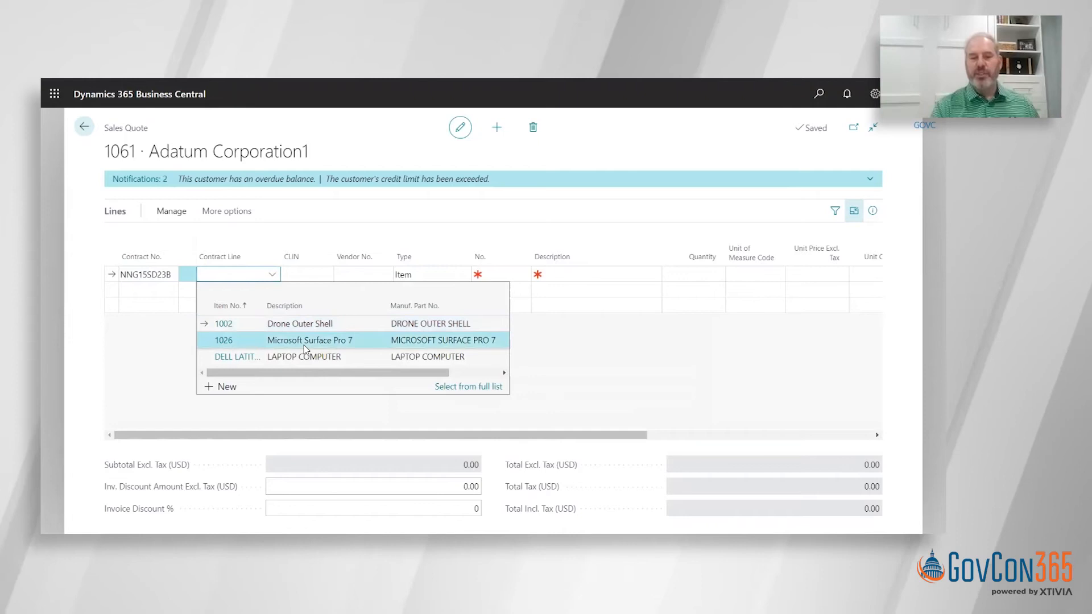
click(305, 344)
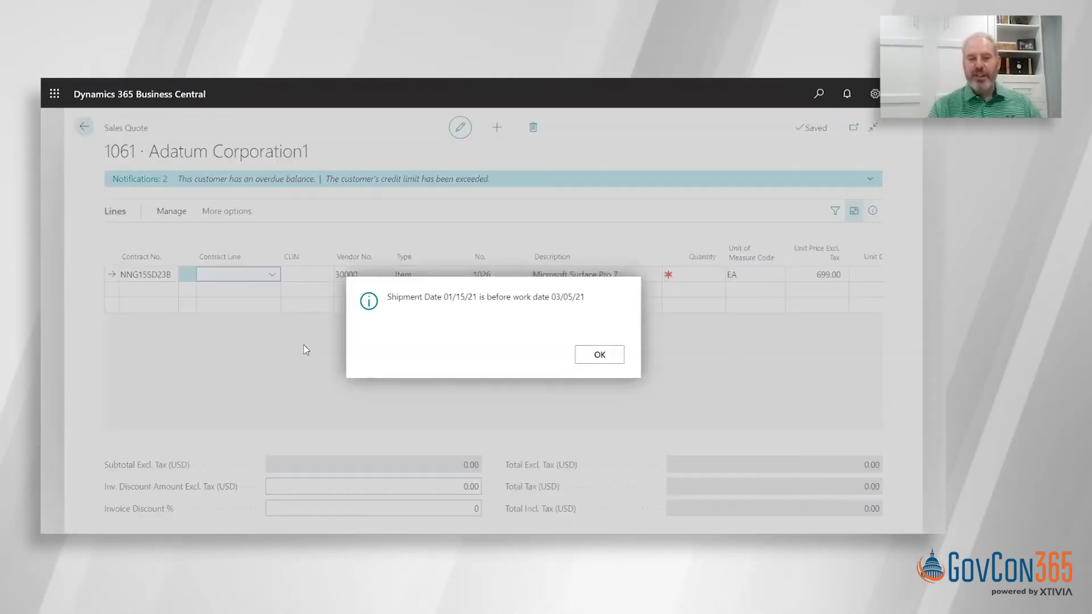
click(598, 354)
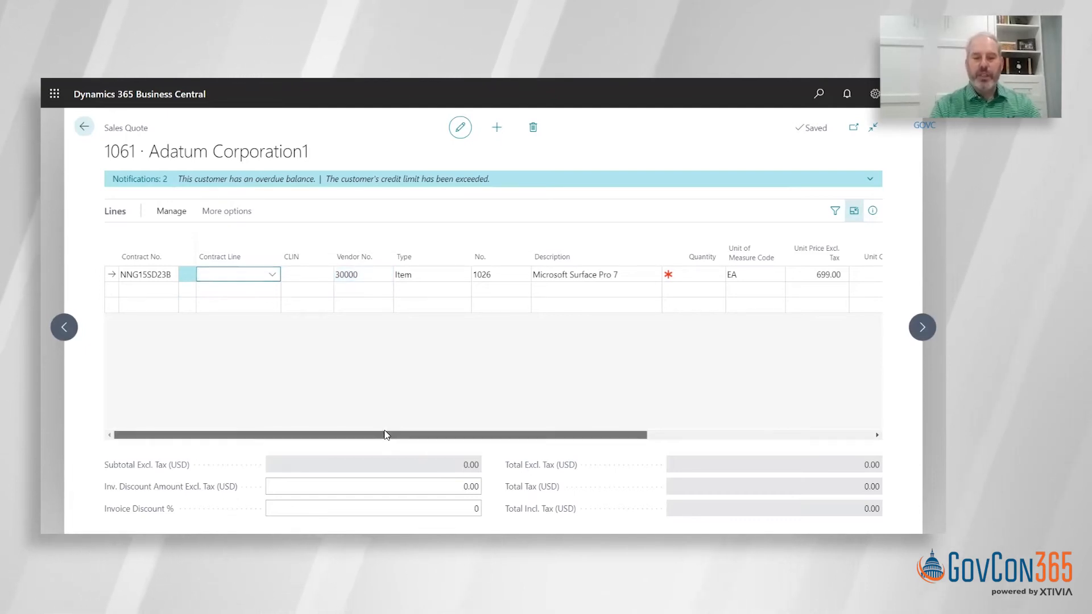
drag(384, 435, 446, 435)
click(607, 275)
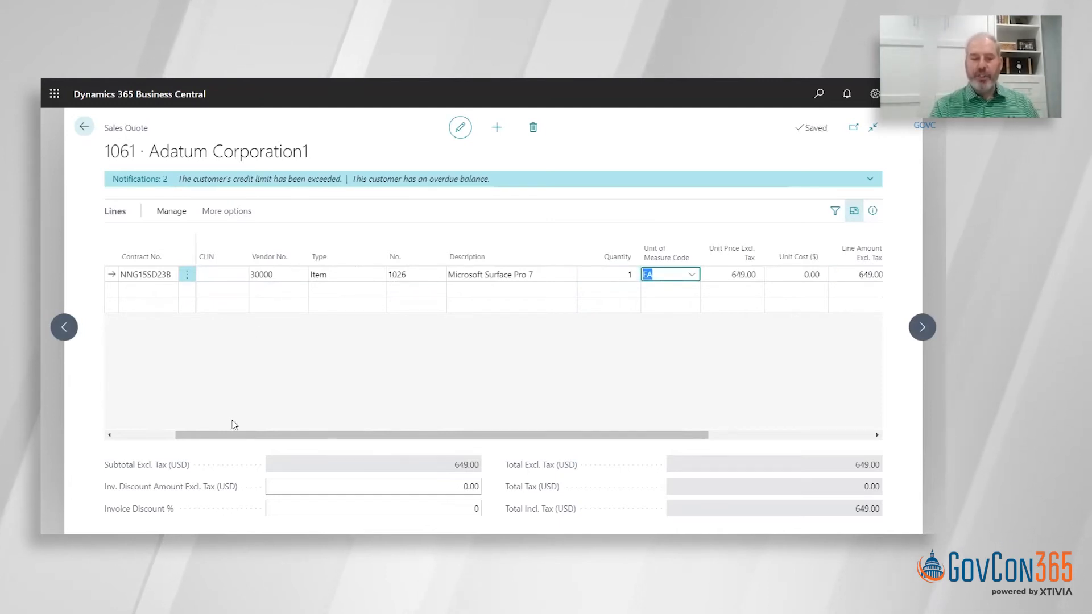
- Add a second quote line with contract item 1002, Drone Outer Shell
drag(232, 436, 172, 436)
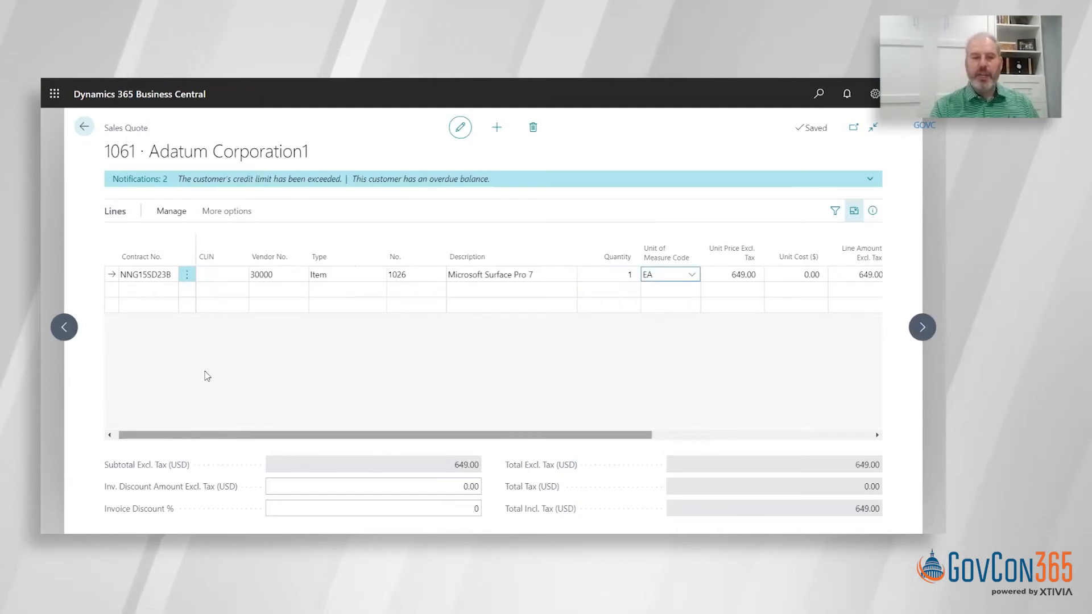
click(227, 290)
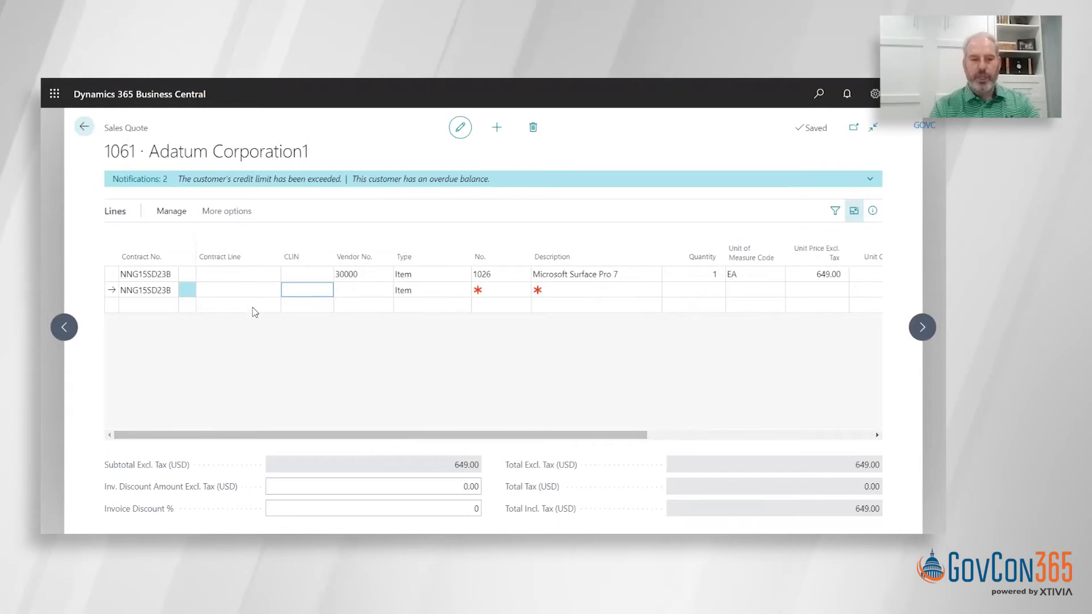
click(273, 292)
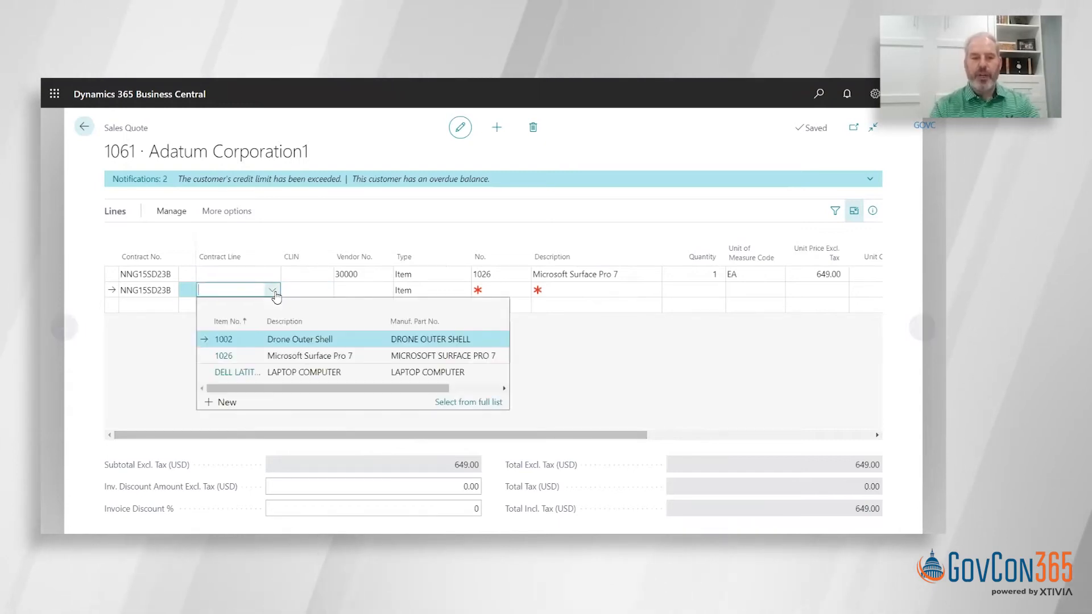
click(282, 342)
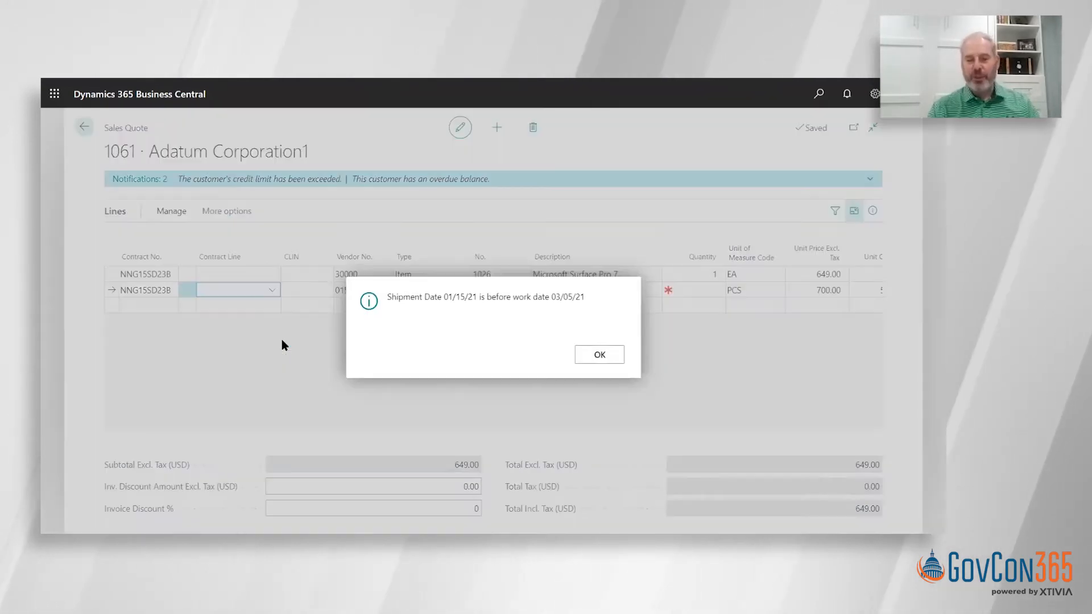
click(605, 361)
- Set the quantity of the Drone Outer Shell line to 1
key(Tab)
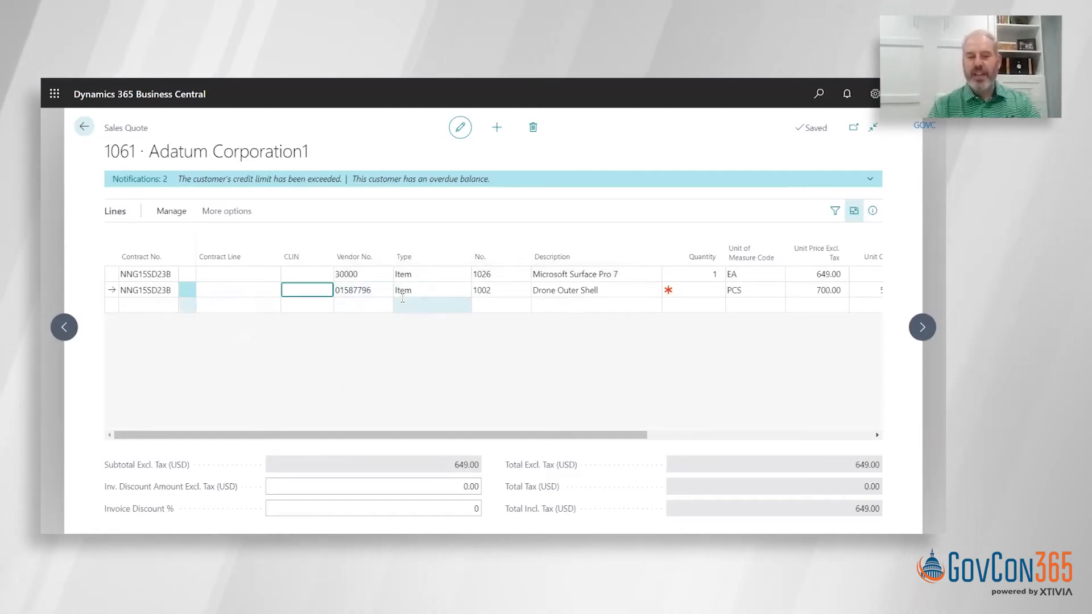
click(355, 292)
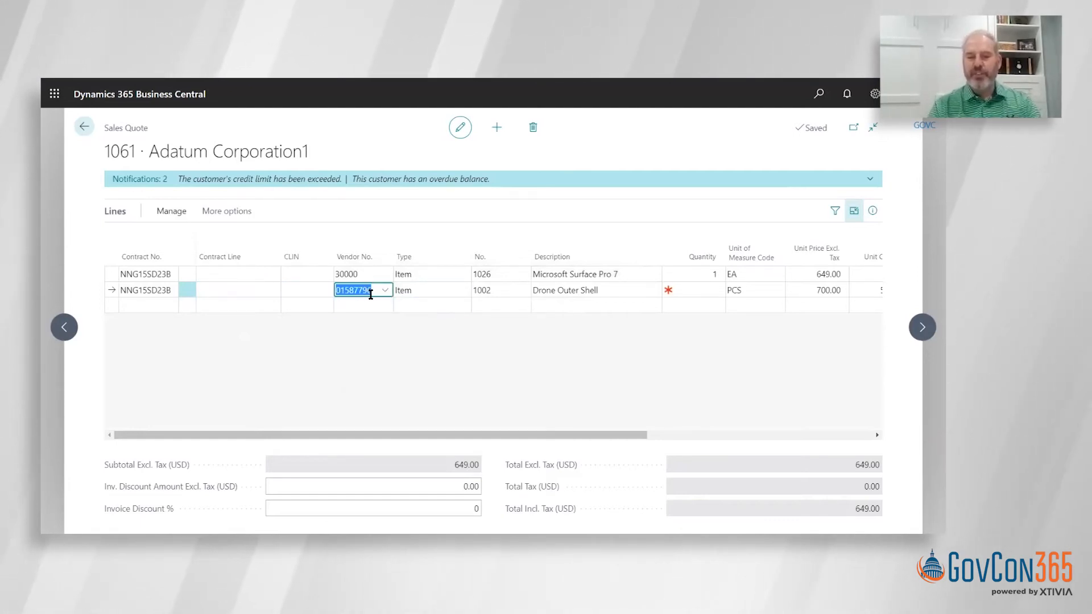
key(Tab)
key(Tab)
key(Tab)
key(Tab)
key(Tab)
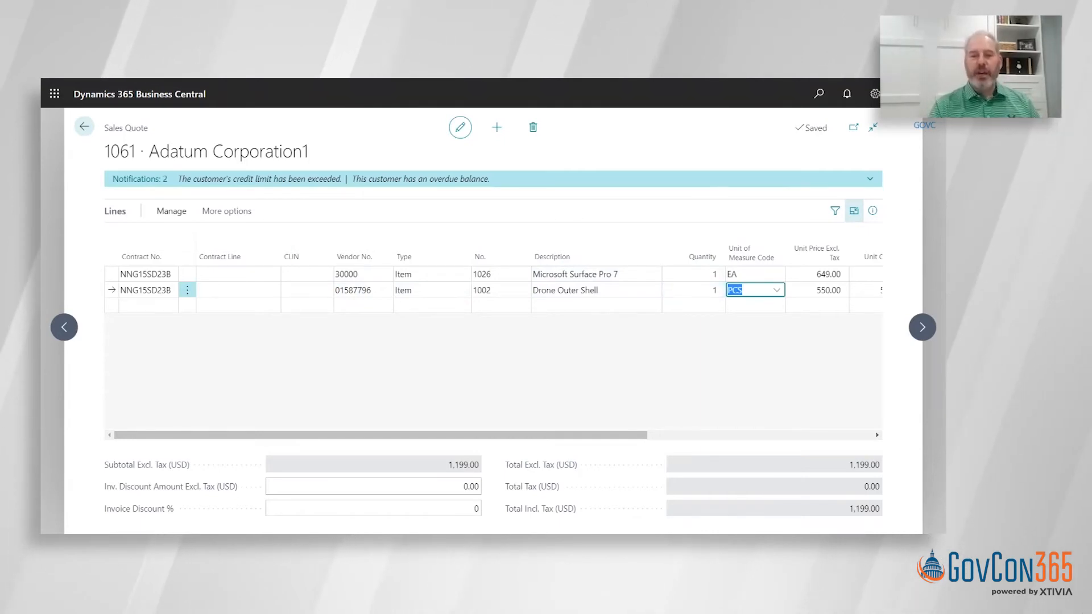
- Dismiss the credit limit and overdue balance notifications and return the lines to their normal size within the quote
click(136, 180)
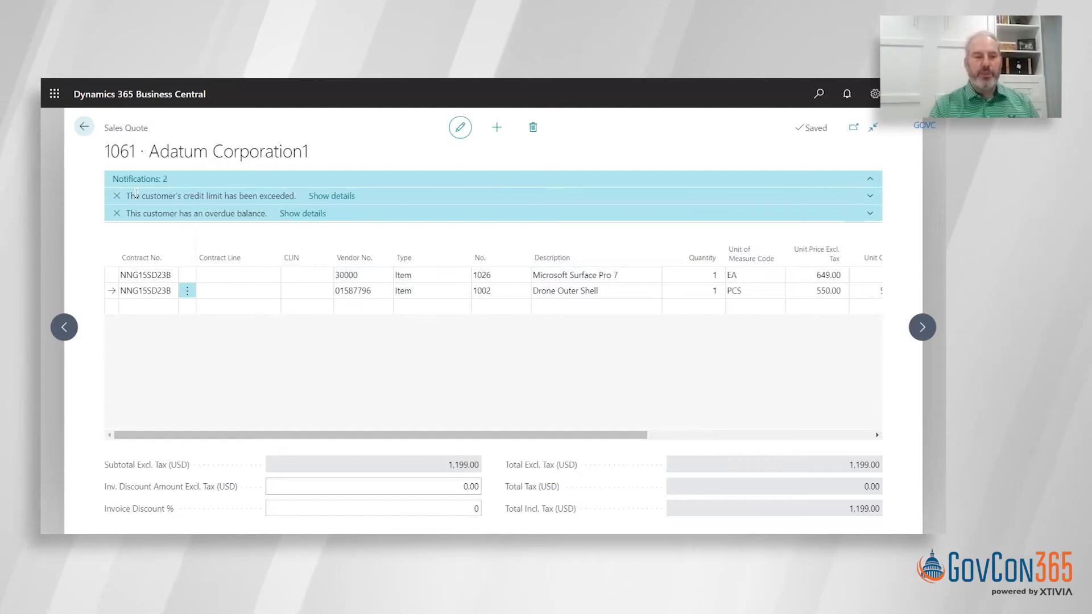
click(117, 196)
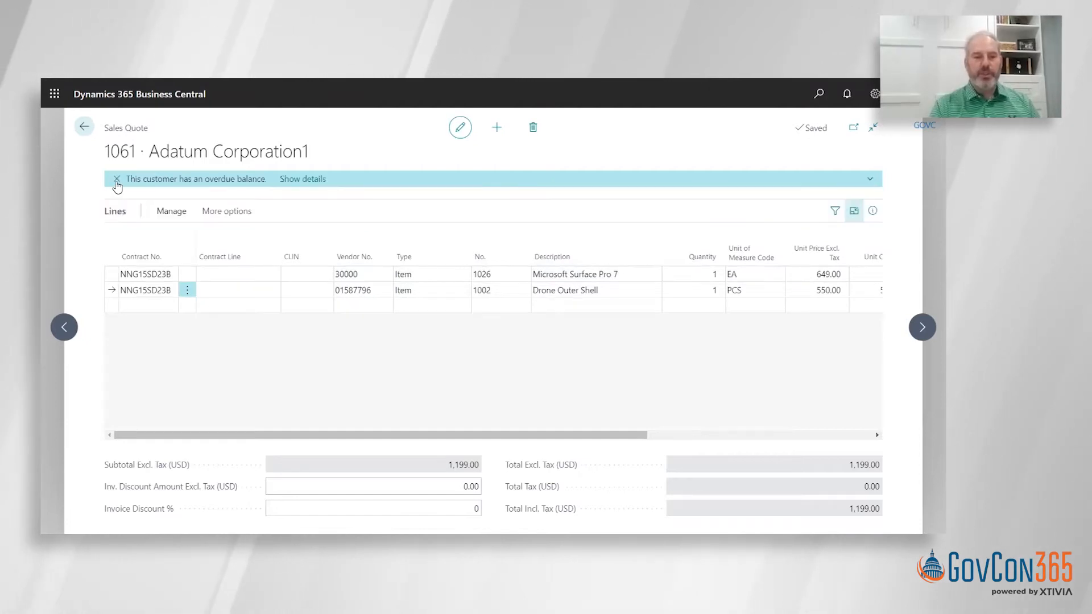
click(117, 179)
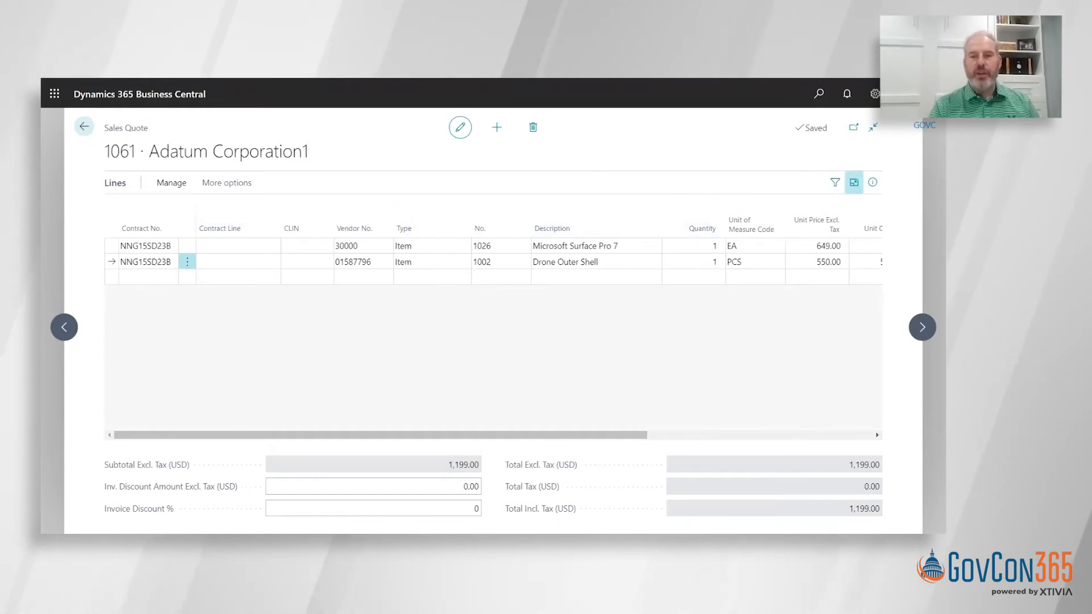
click(854, 183)
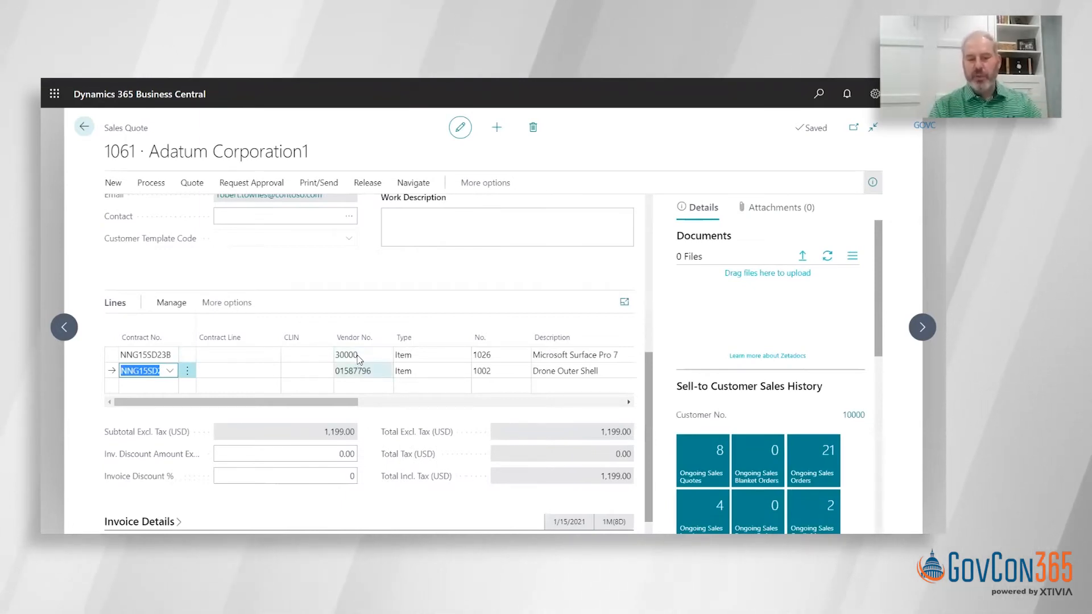
- Open the quote's print worksheet and initialize all of its lines from the quote
click(113, 183)
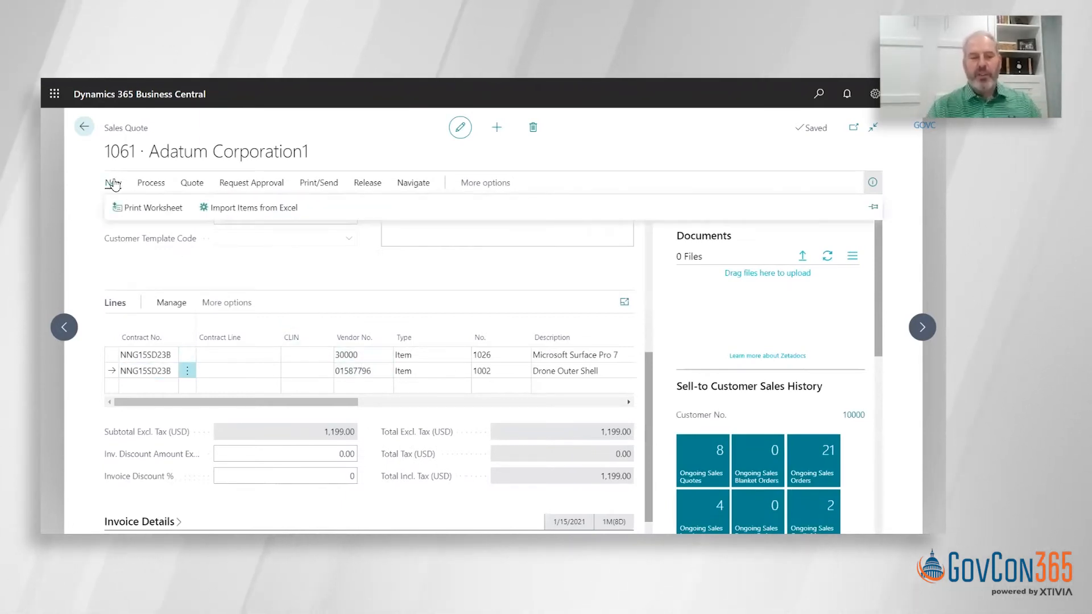
click(144, 216)
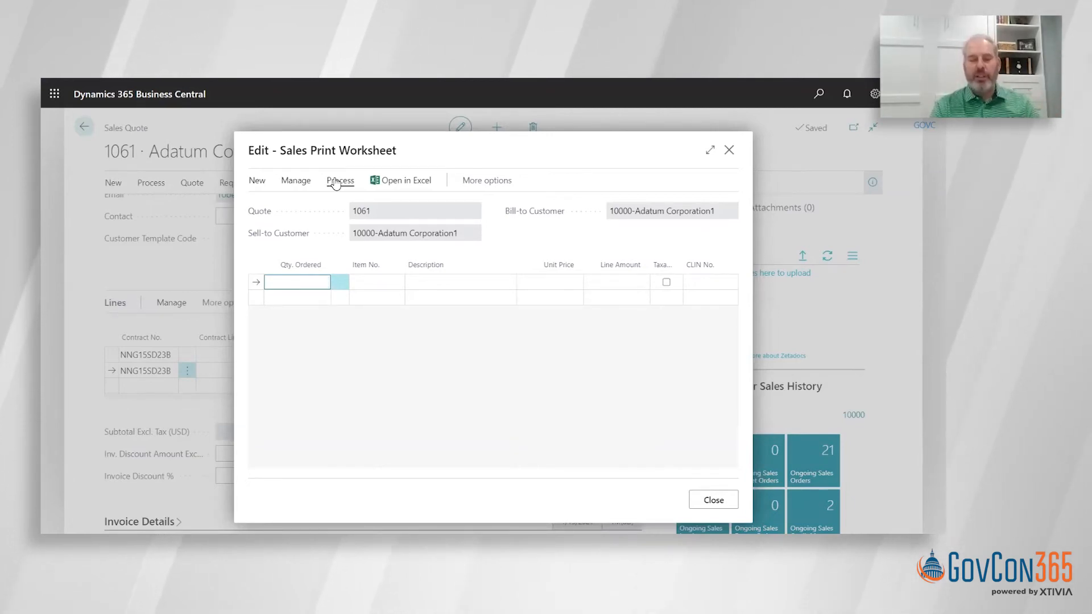
click(257, 181)
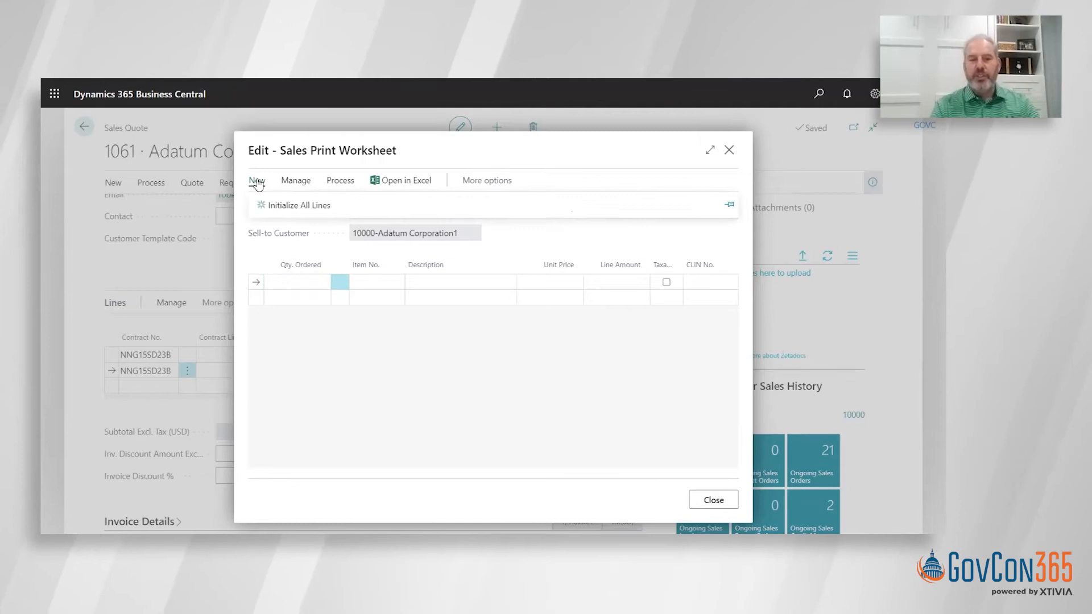
click(277, 206)
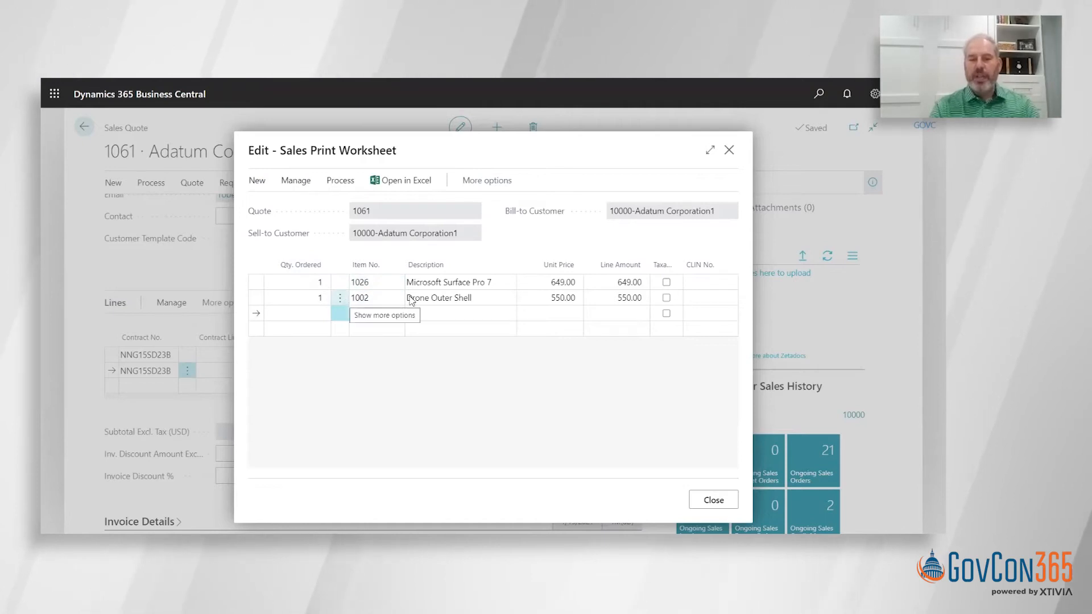
- Delete the Drone Outer Shell line from the sales print worksheet and confirm the deletion
click(547, 298)
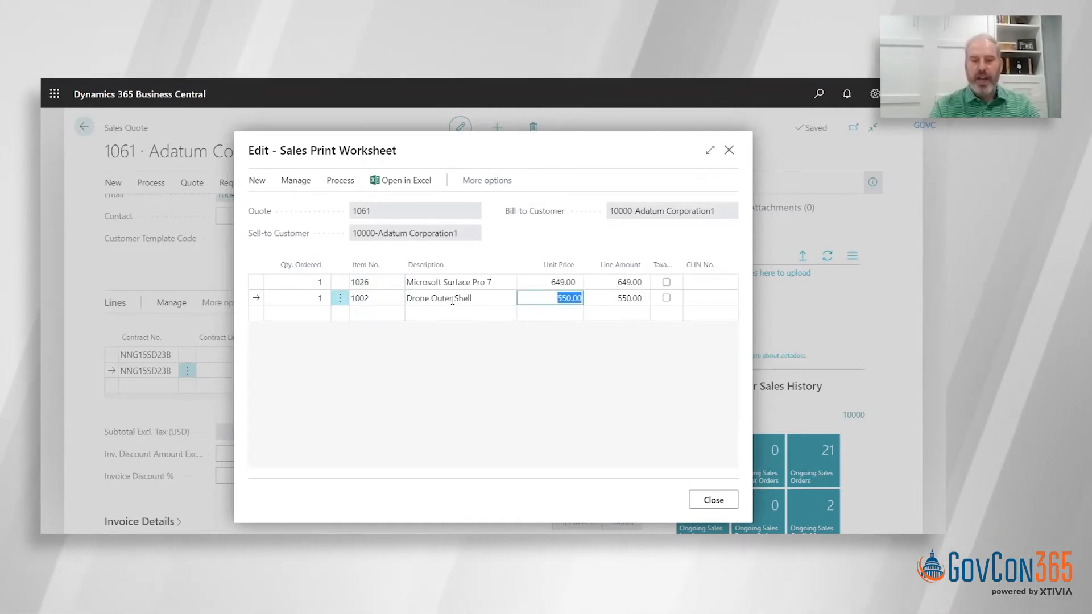
click(339, 298)
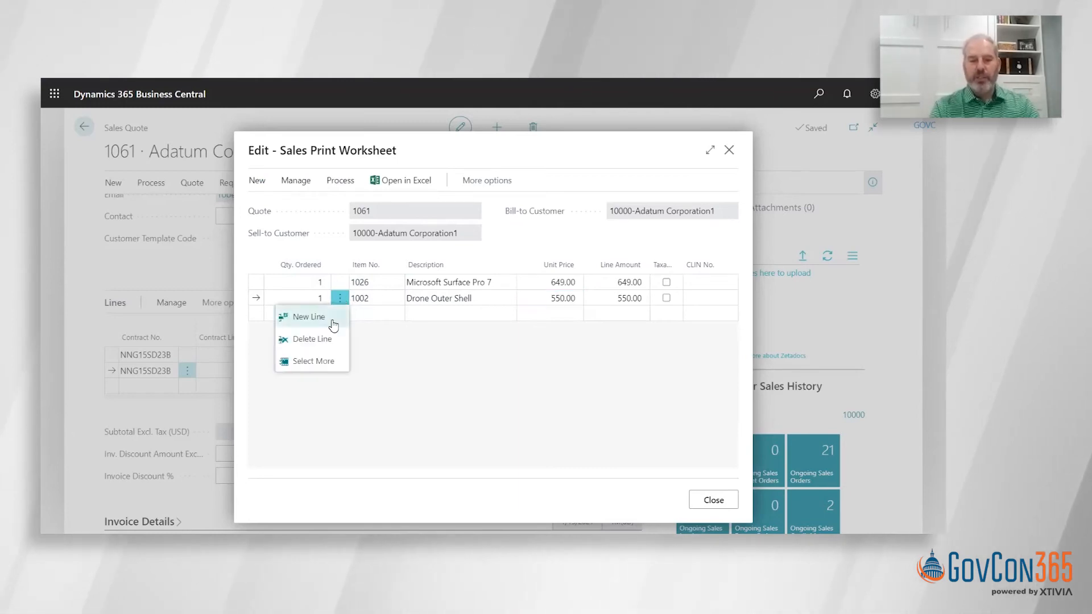
click(313, 339)
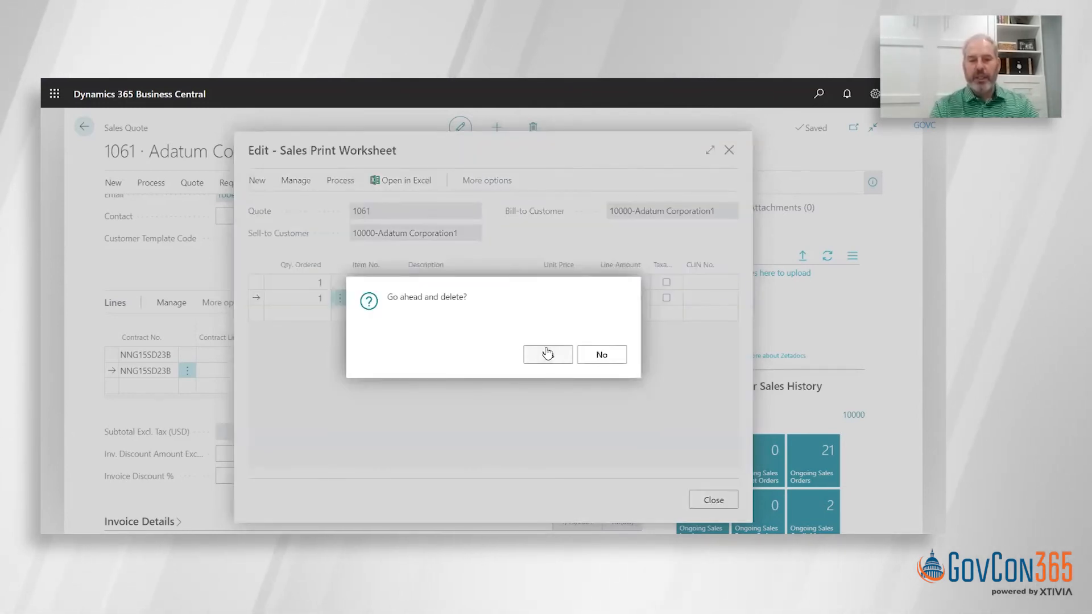
click(547, 353)
- Change the Microsoft Surface Pro 7 worksheet line's description to Bundle, set its unit price to 1,199.00, and close the worksheet
click(487, 284)
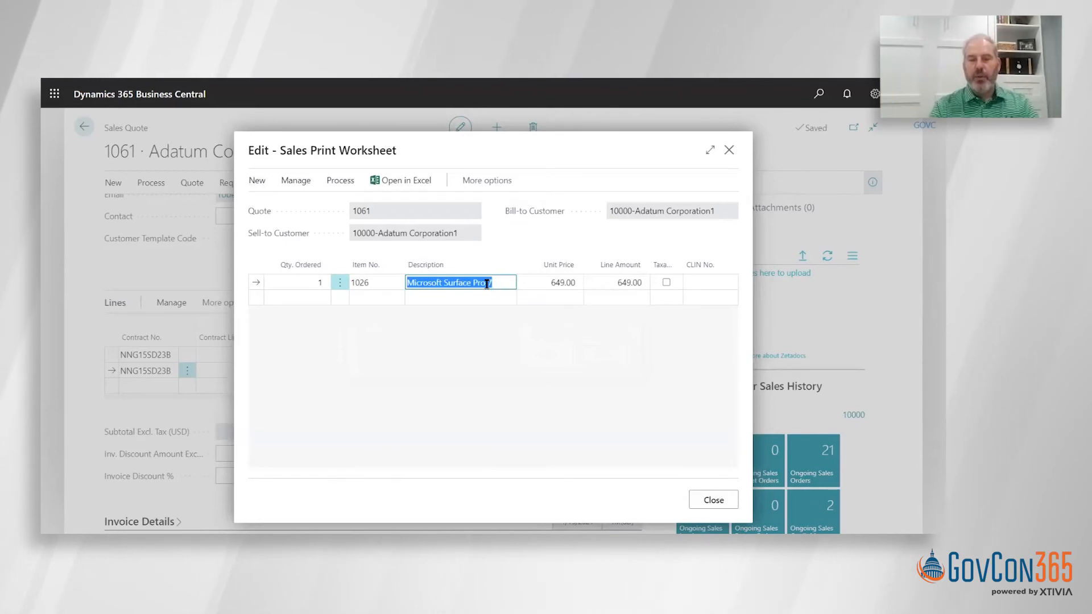
text(Bund)
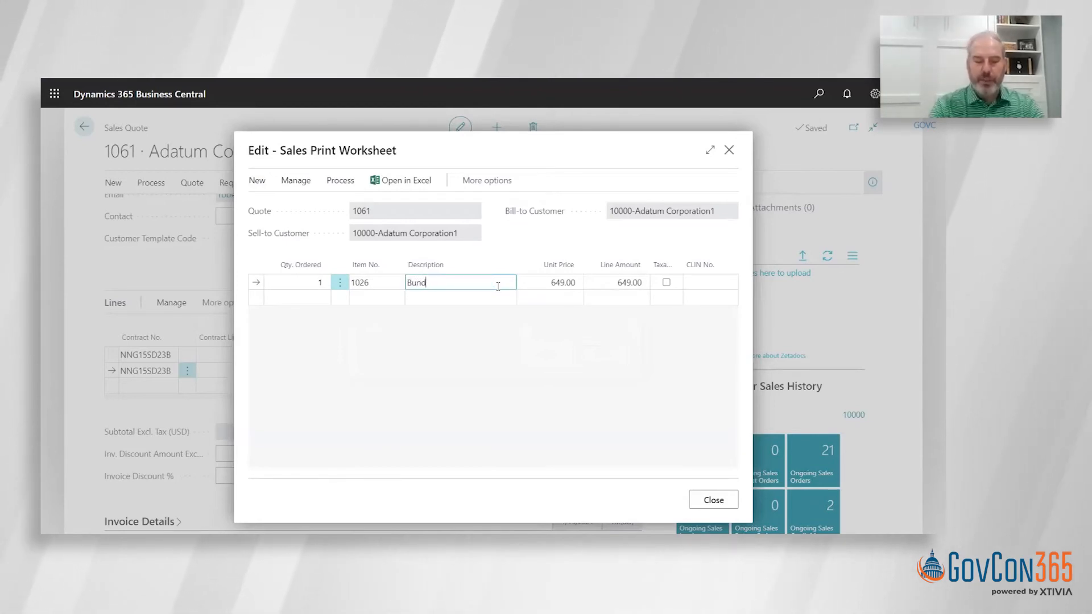
text(le)
key(Tab)
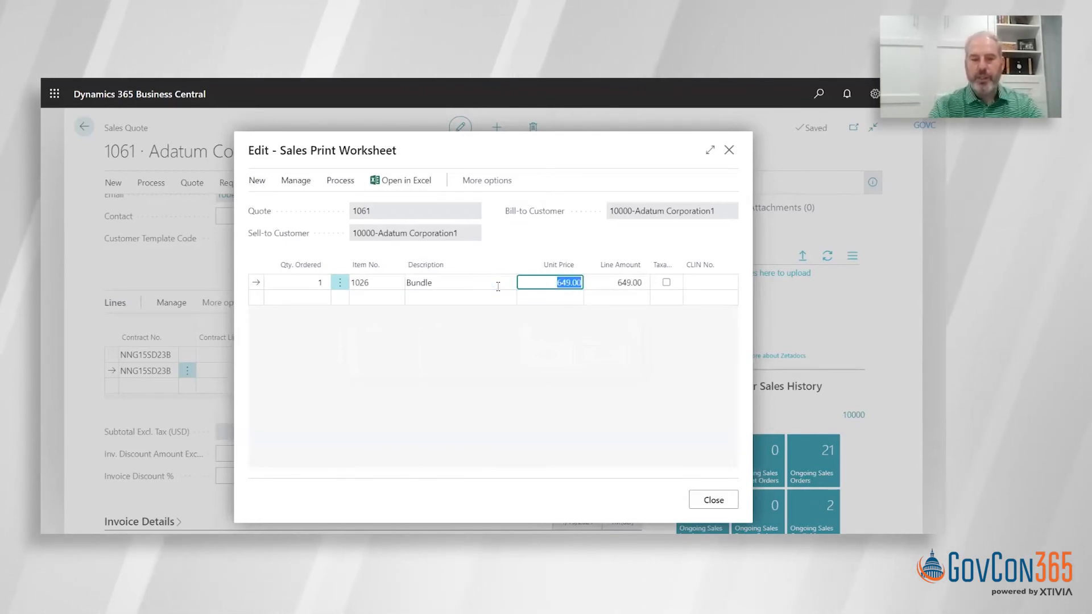
click(573, 281)
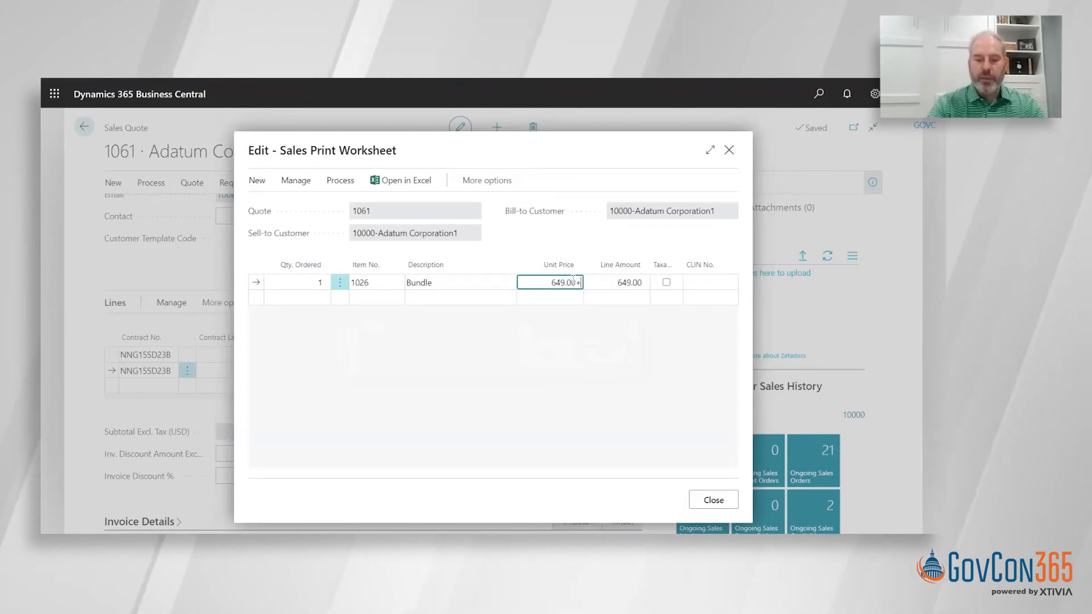
key(Tab)
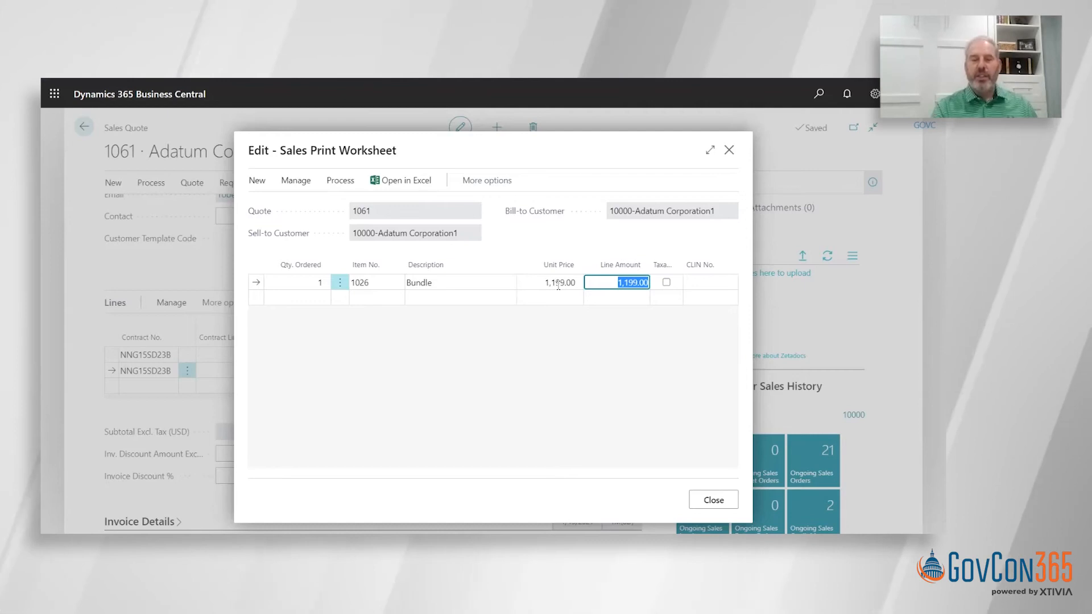
click(711, 500)
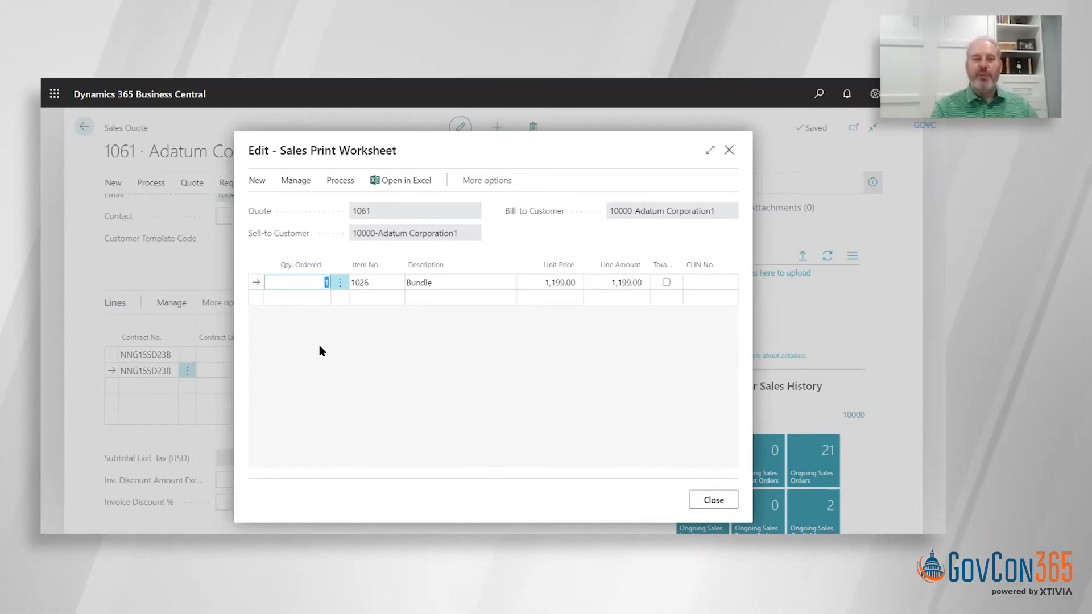
click(714, 502)
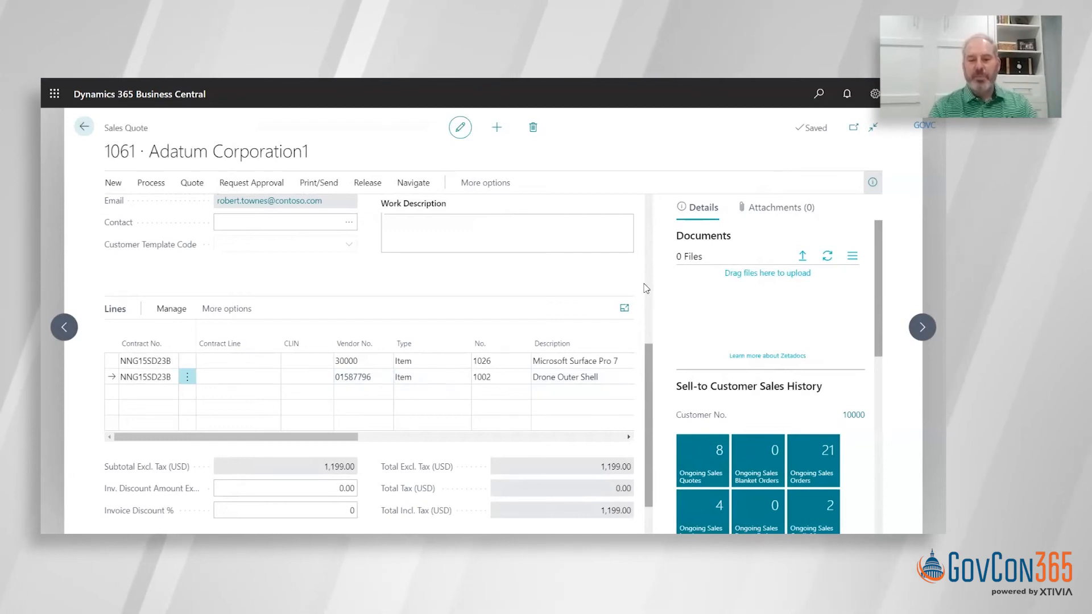
- Enter the customer's purchase order number as the quote's external document number
scroll(646, 288, up, 5)
click(269, 282)
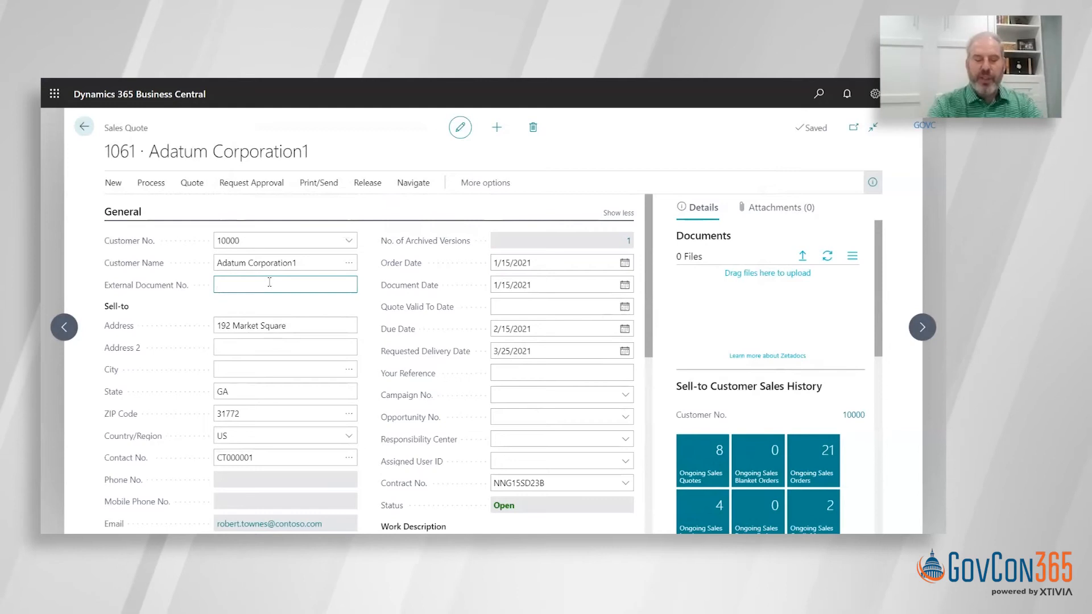
text(PO12345)
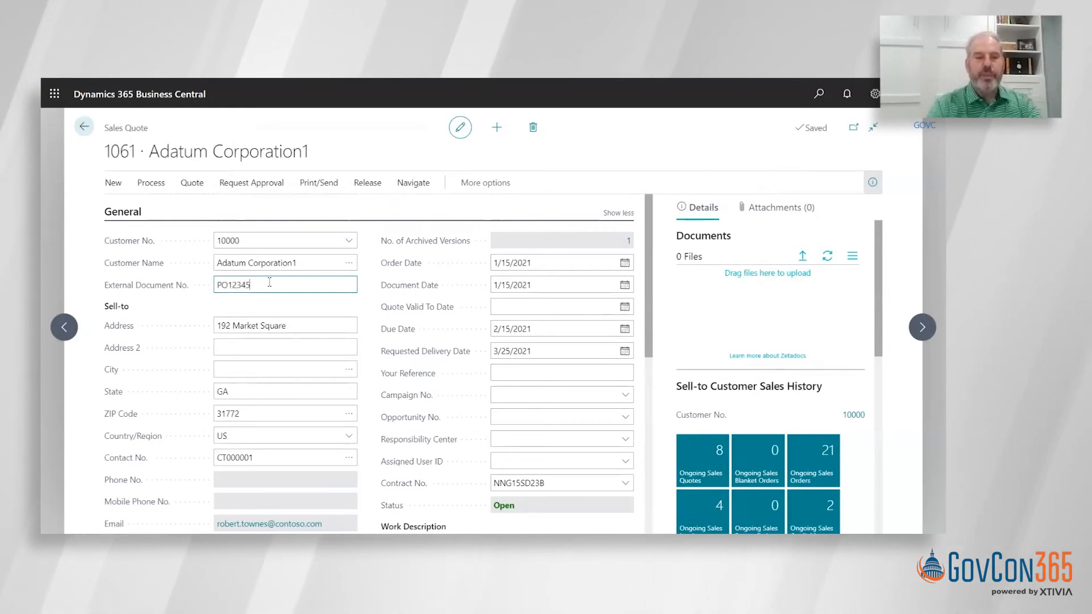
key(Tab)
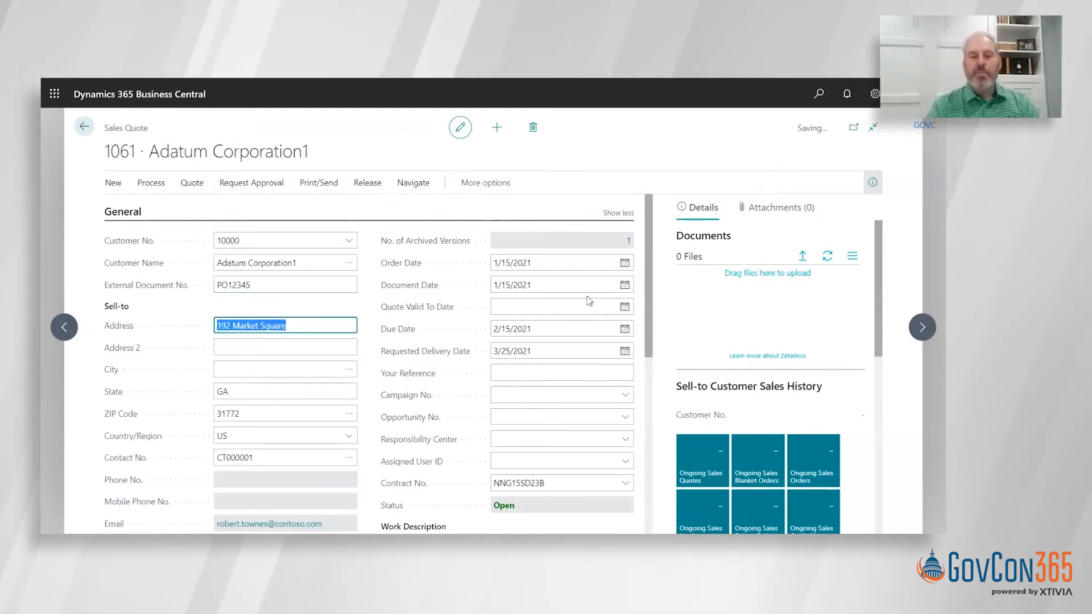
- Change the vendor on the Drone Outer Shell quote line to American Wood Exports
drag(650, 283, 649, 311)
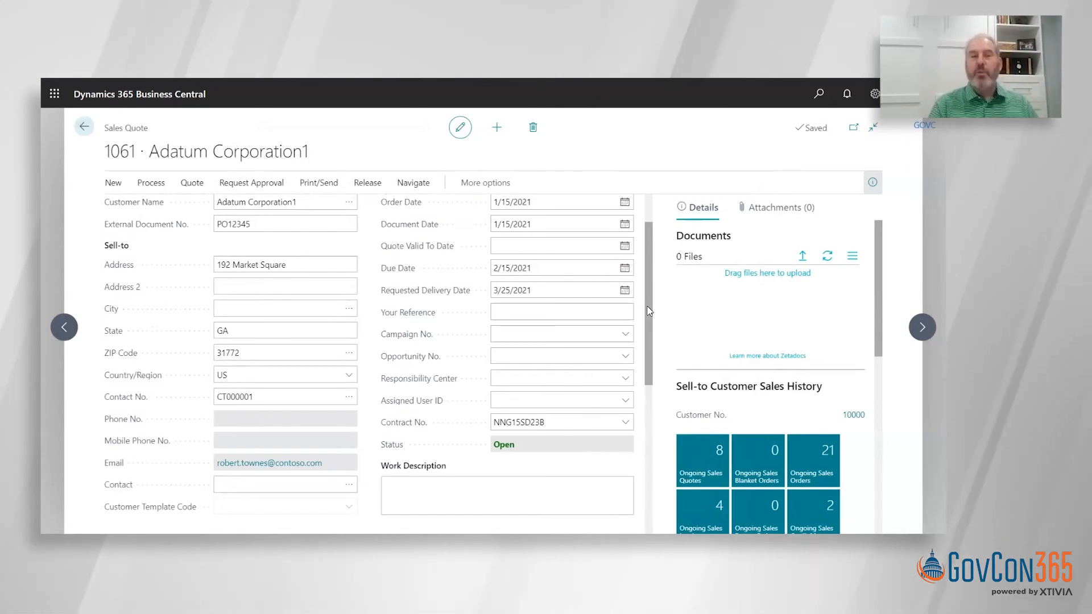
drag(649, 311, 648, 426)
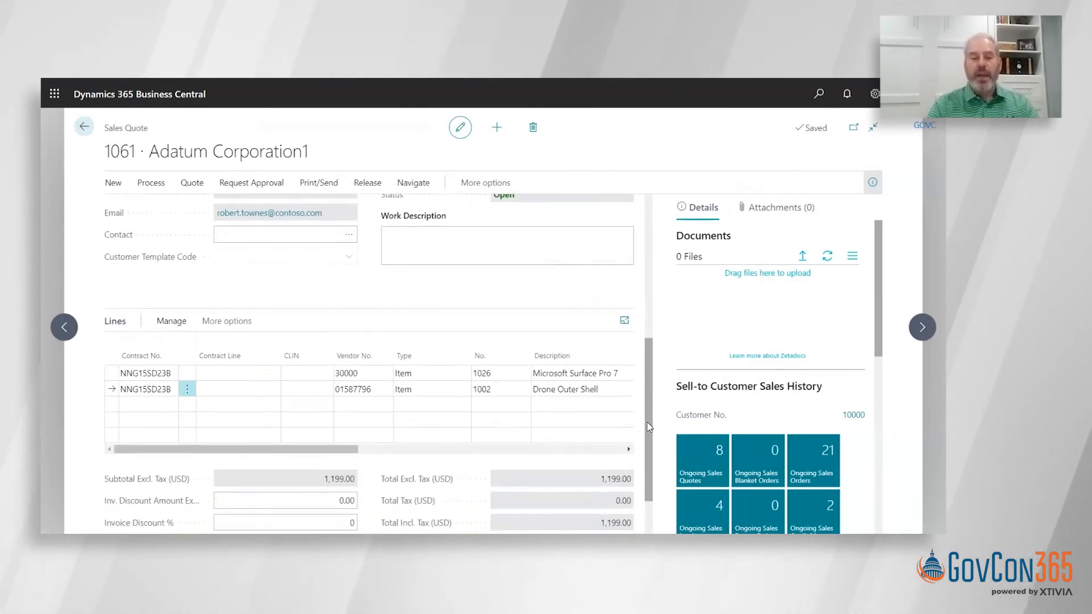
click(377, 376)
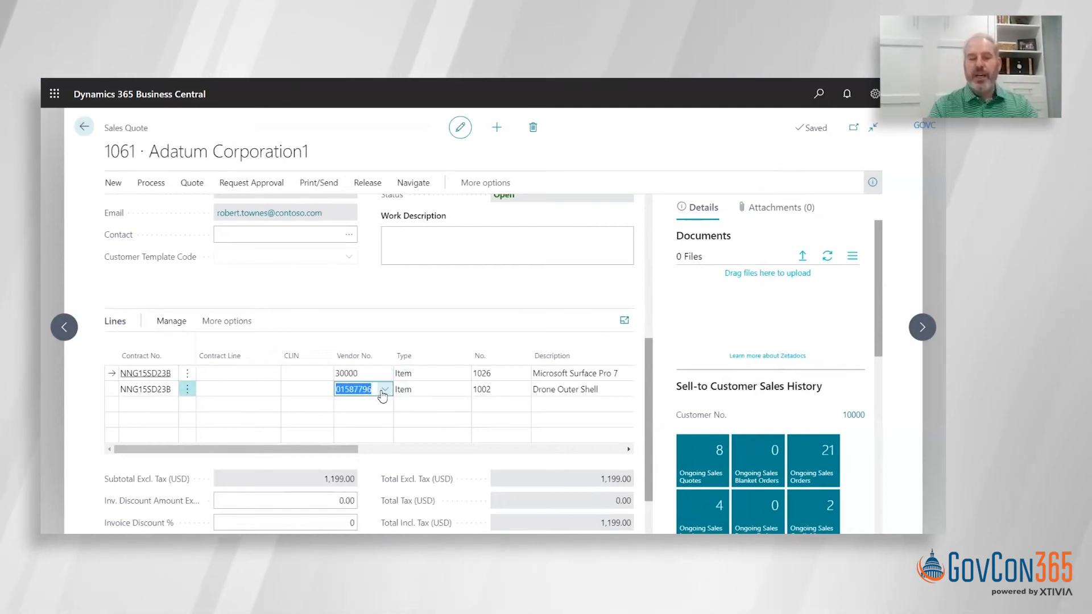
click(385, 389)
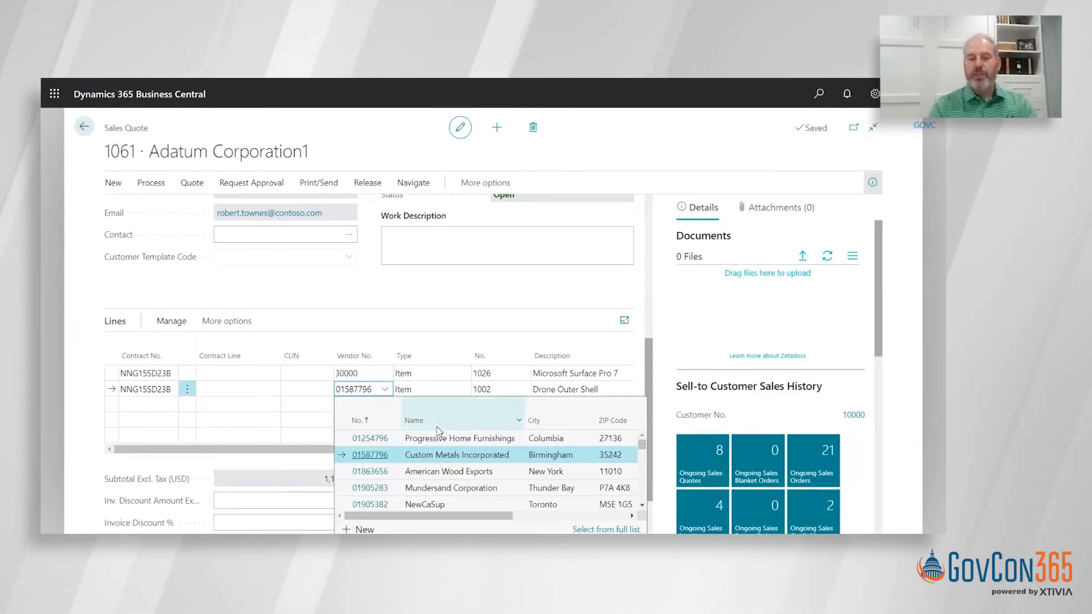
click(427, 477)
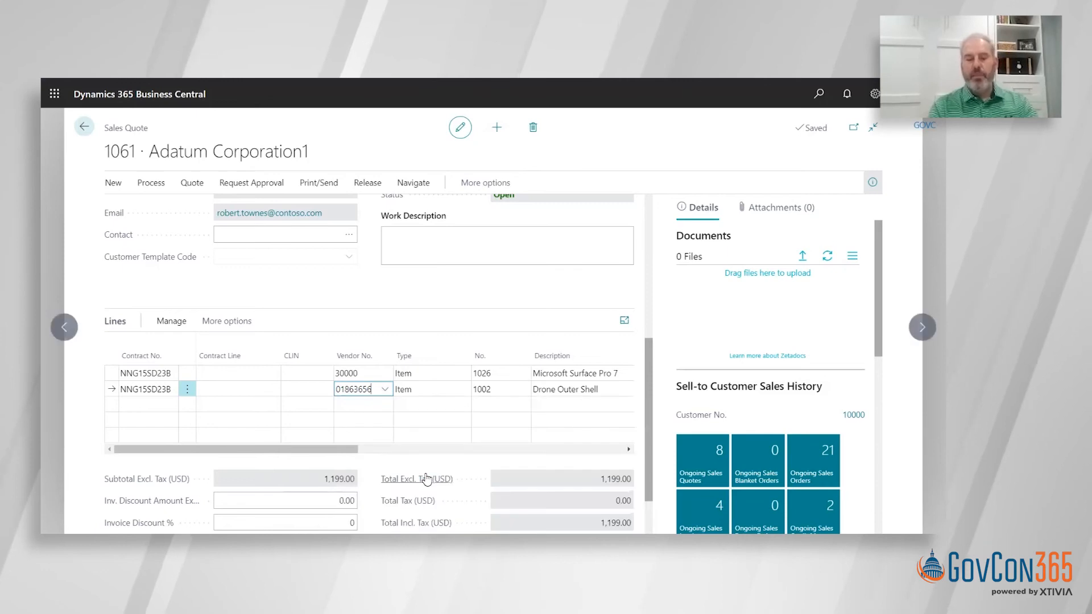
mouse_move(427, 479)
key(Tab)
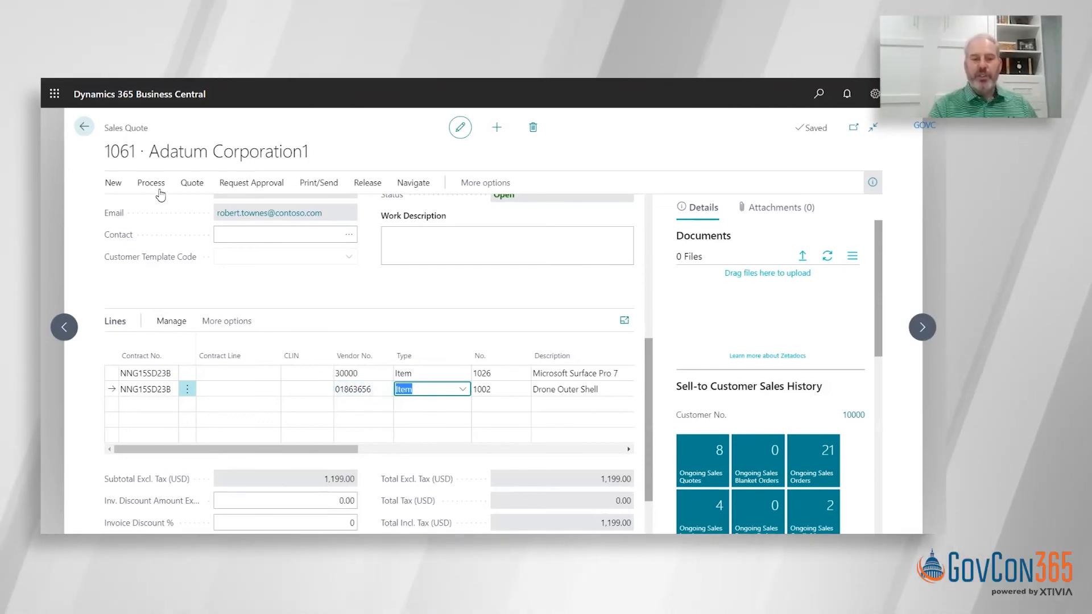
- Convert the sales quote to a sales order and open the new order
click(151, 183)
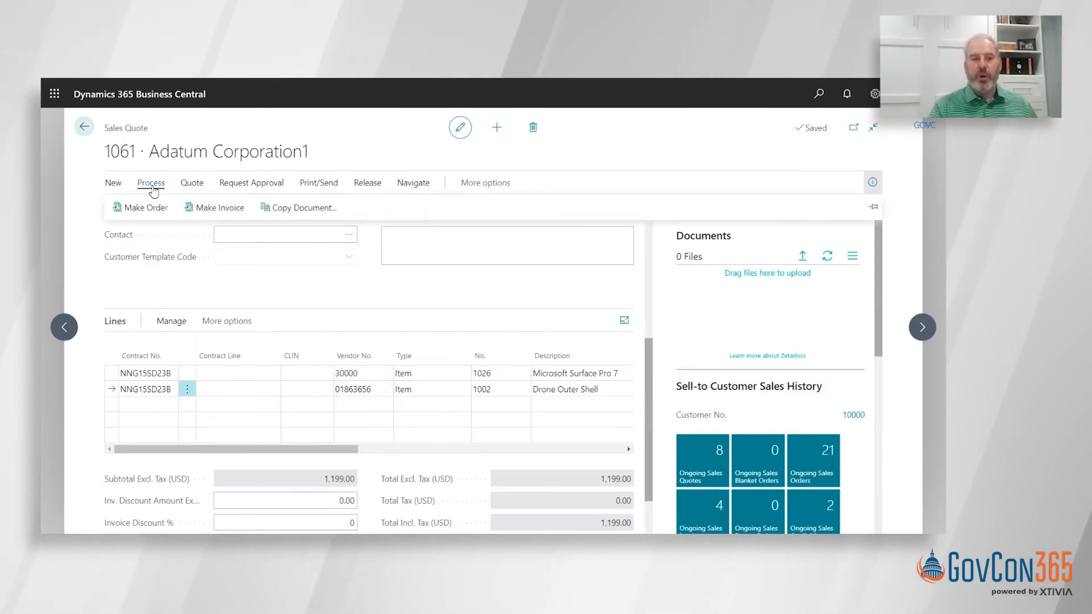
click(141, 208)
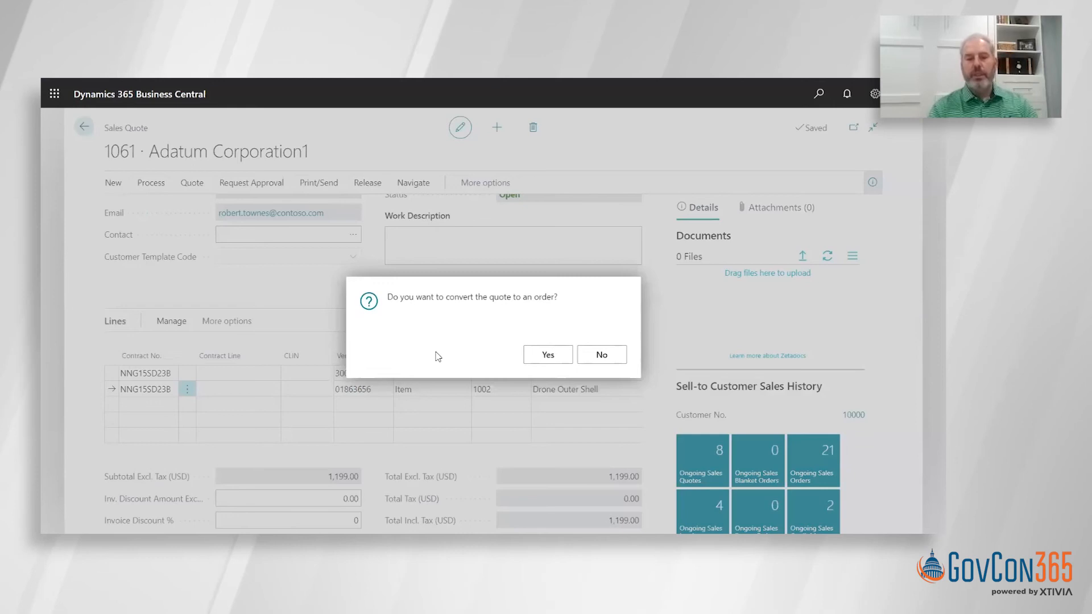
click(550, 355)
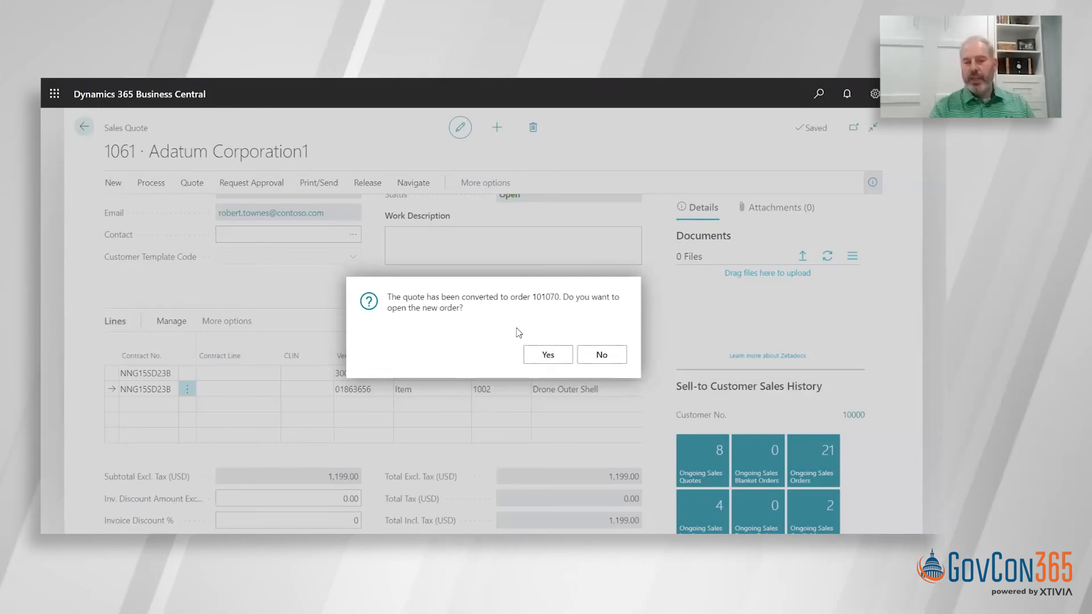
click(546, 354)
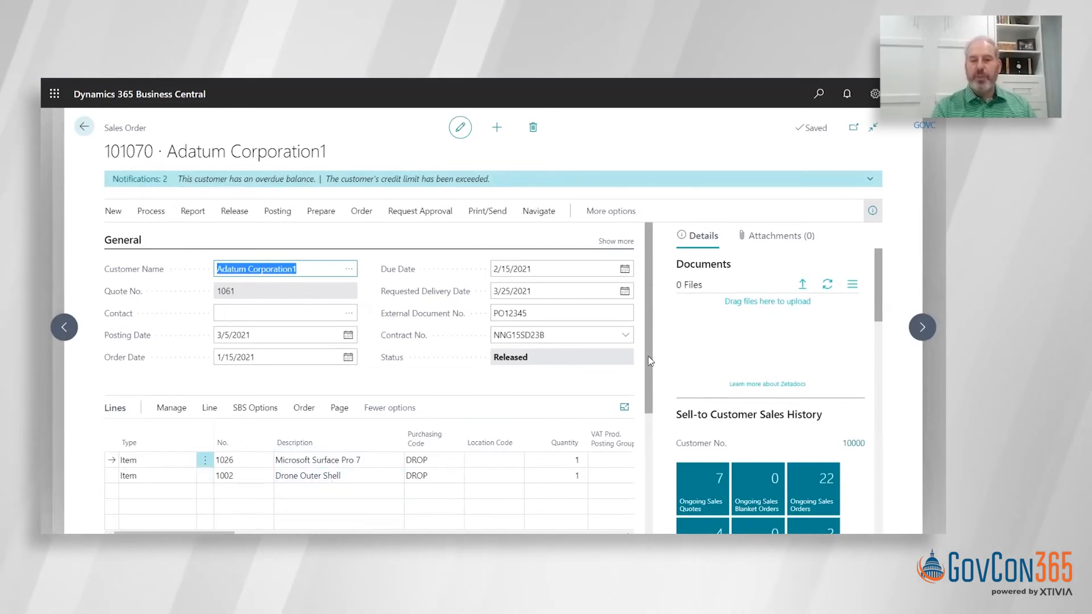
- View the drop shipment purchase order linked to the Microsoft Surface Pro 7 line and return to that line in the sales order
scroll(364, 409, down, 2)
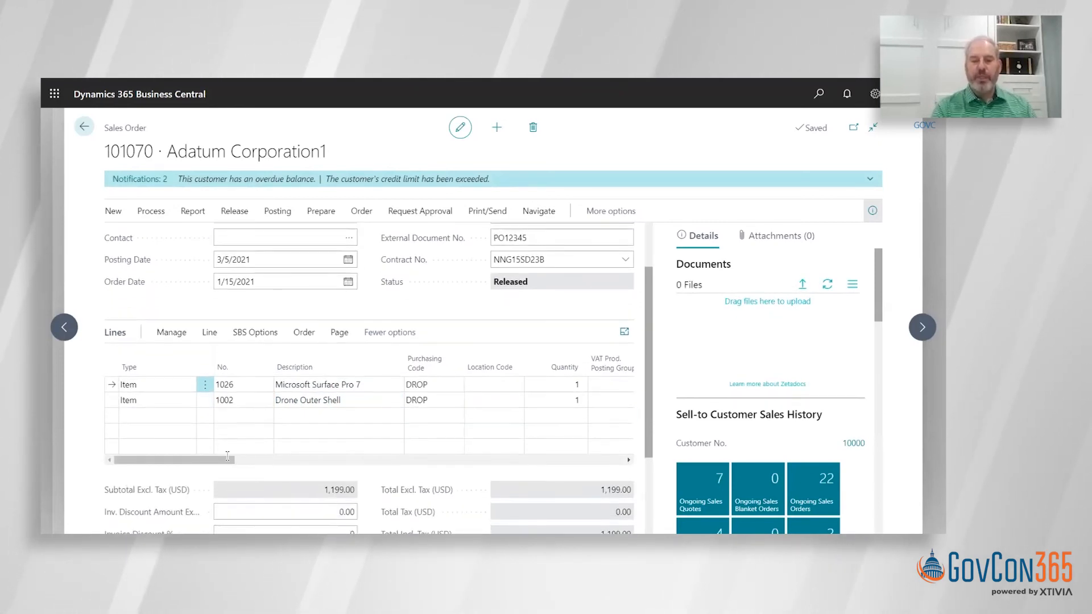
drag(233, 458, 344, 467)
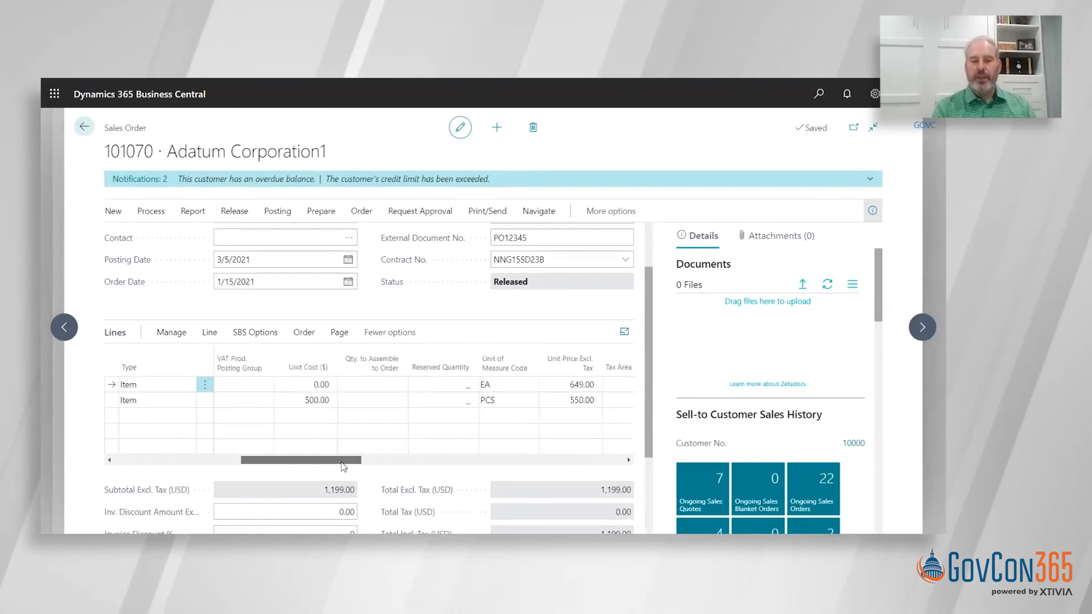
click(176, 457)
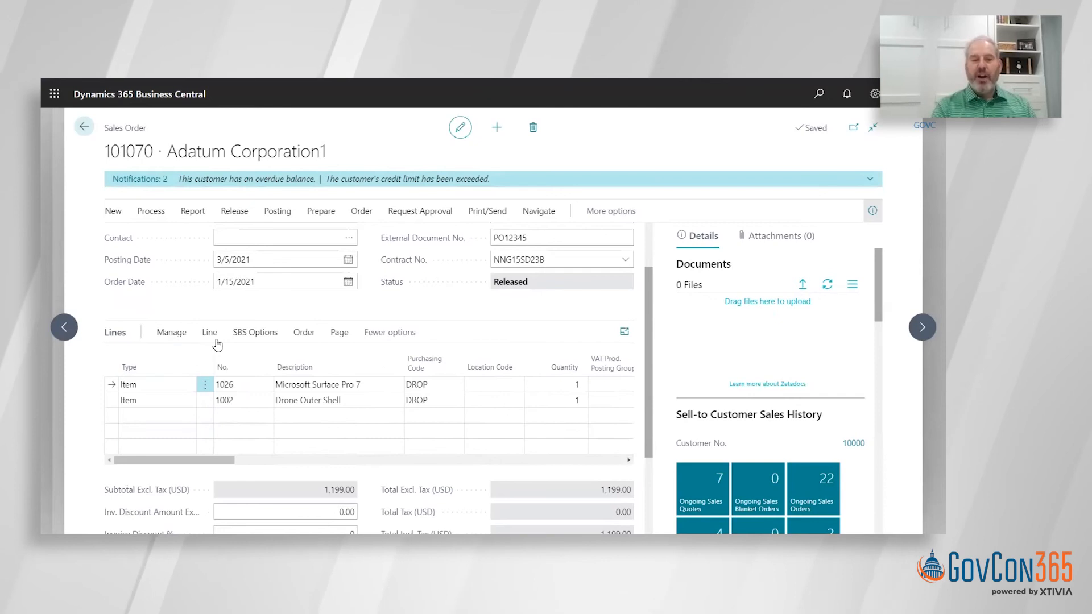
click(306, 334)
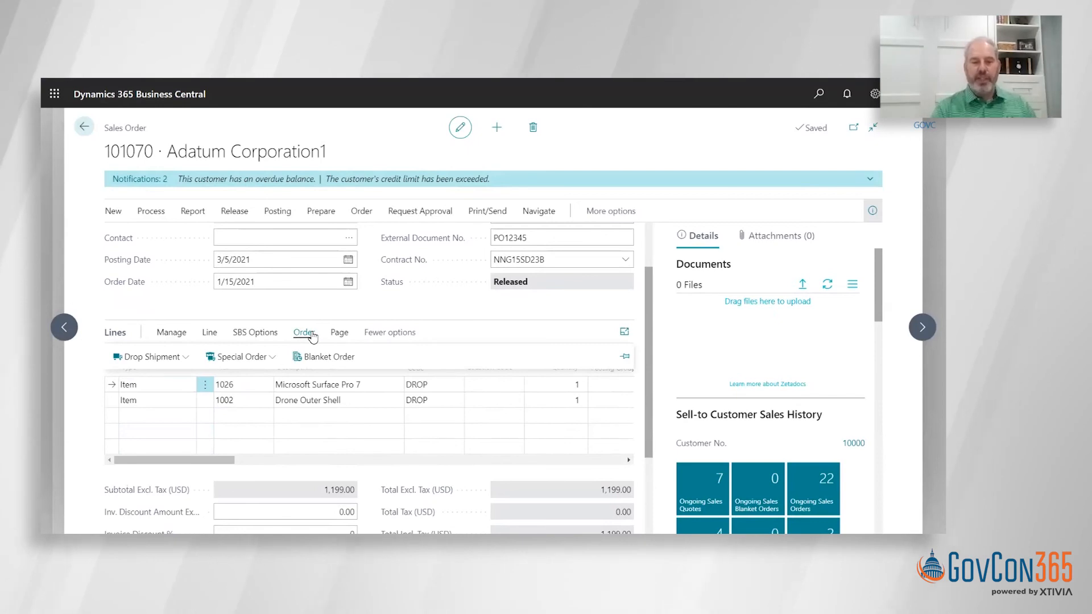
click(172, 360)
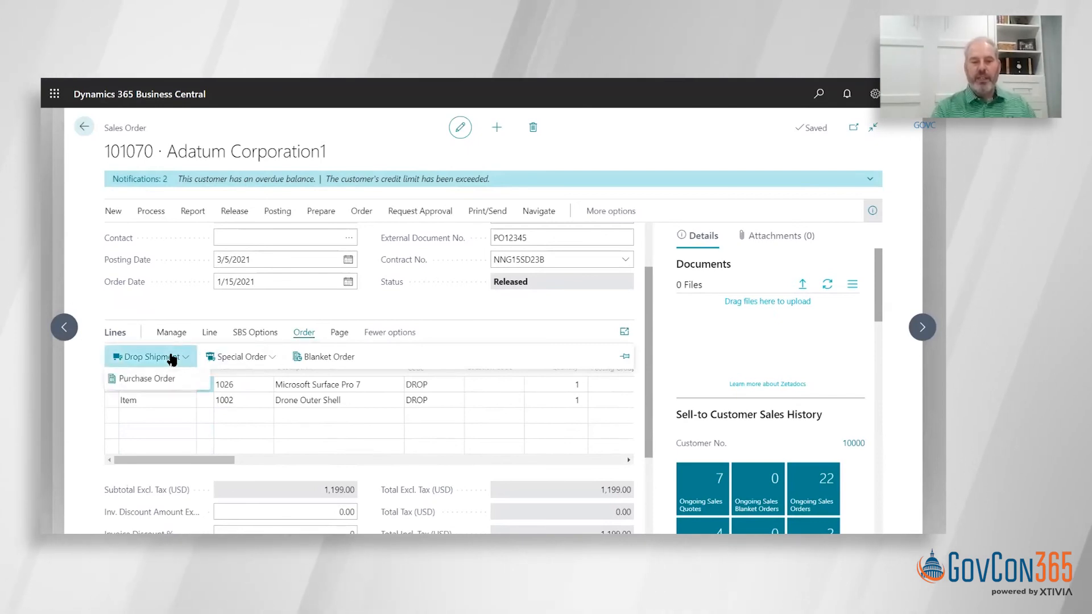
click(155, 378)
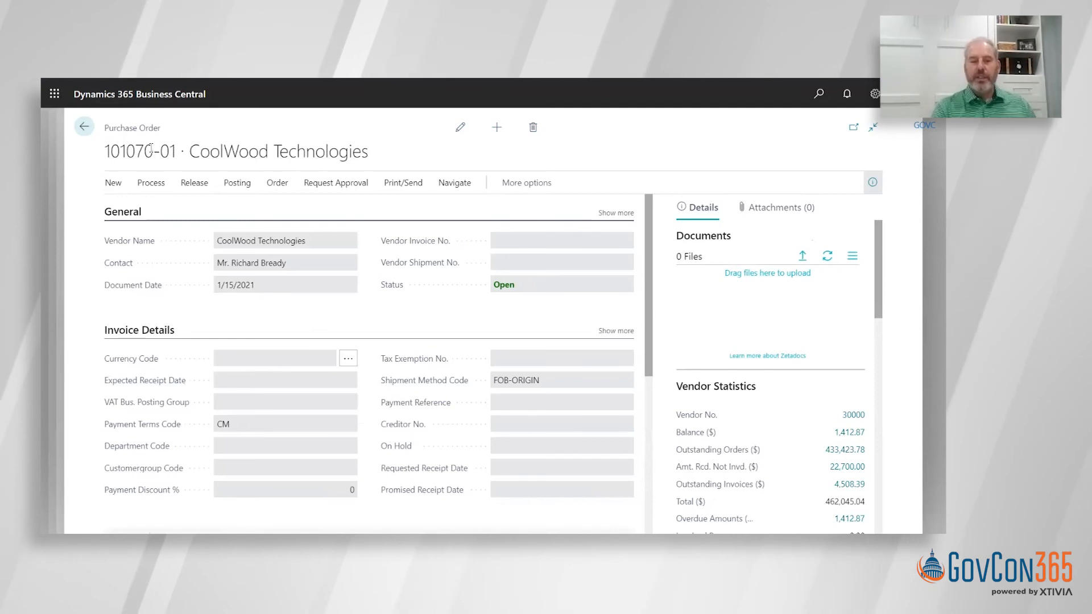
click(86, 128)
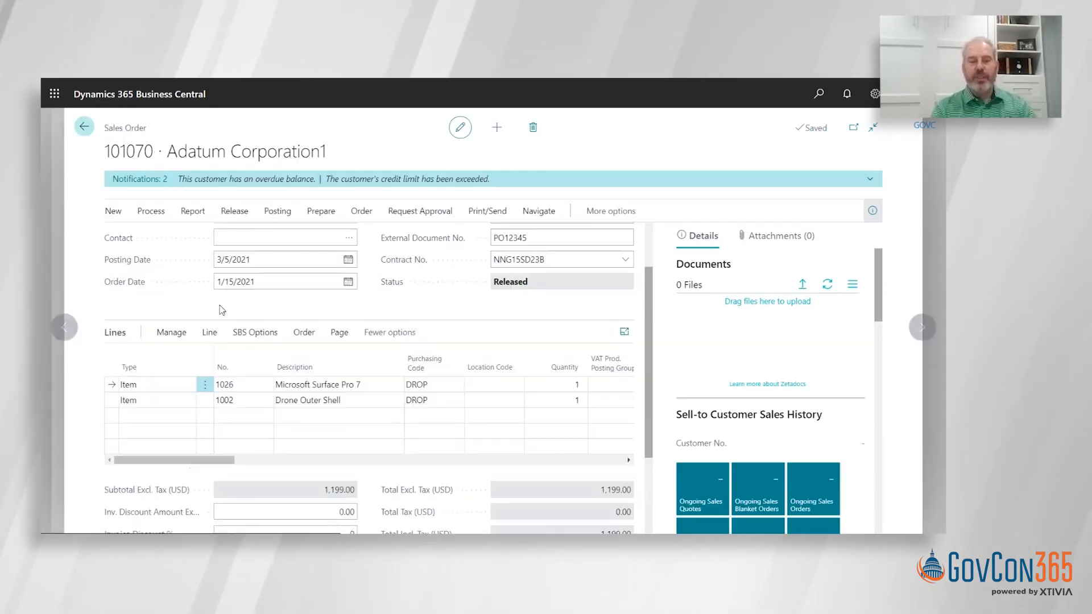
click(296, 390)
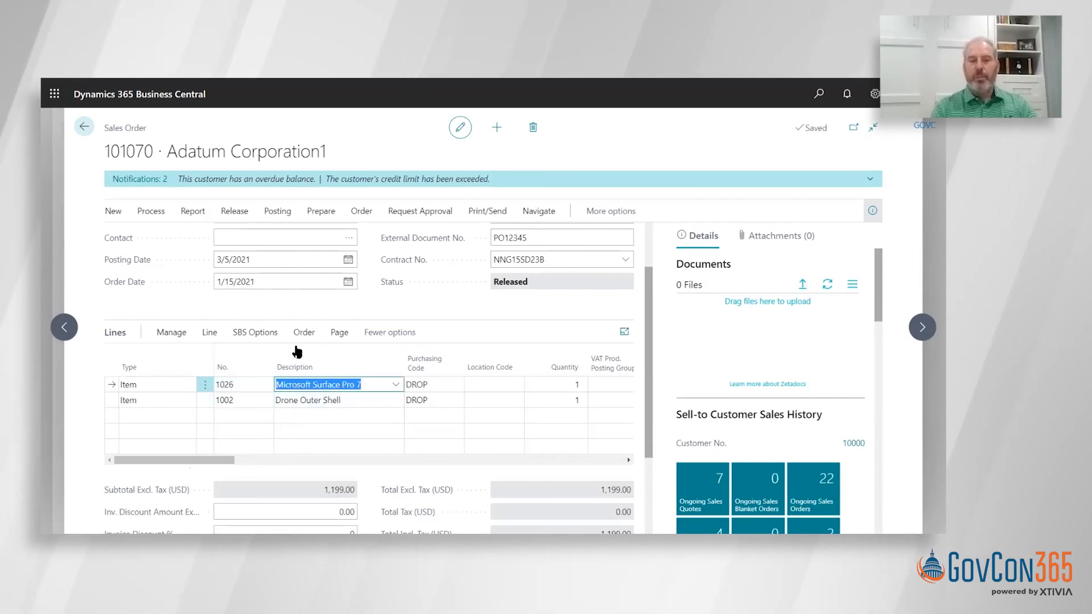
- View the drop shipment purchase order linked to the Drone Outer Shell line of the sales order
click(304, 332)
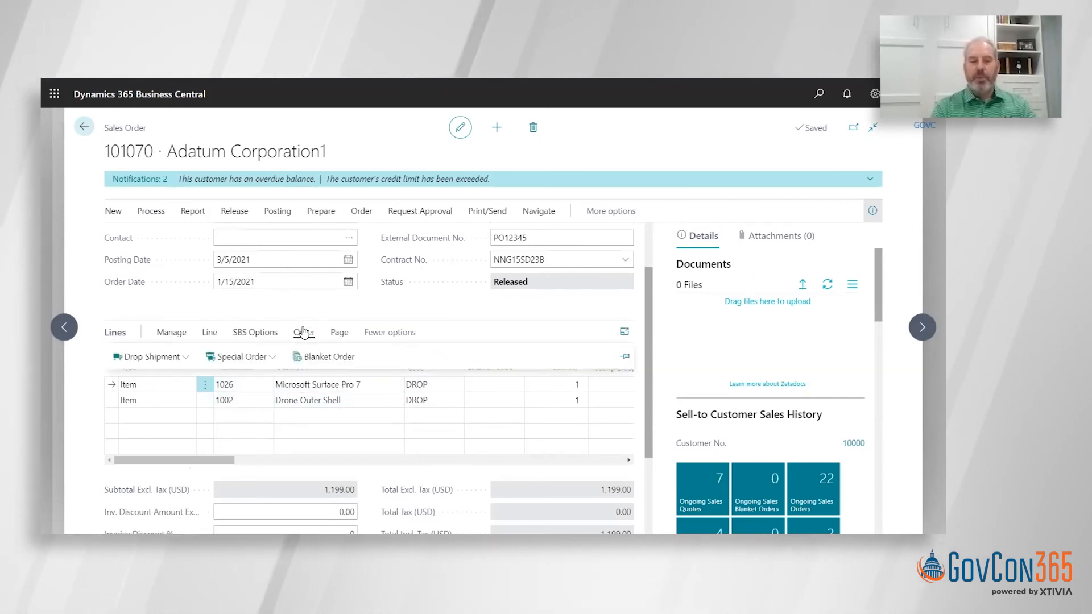
click(295, 400)
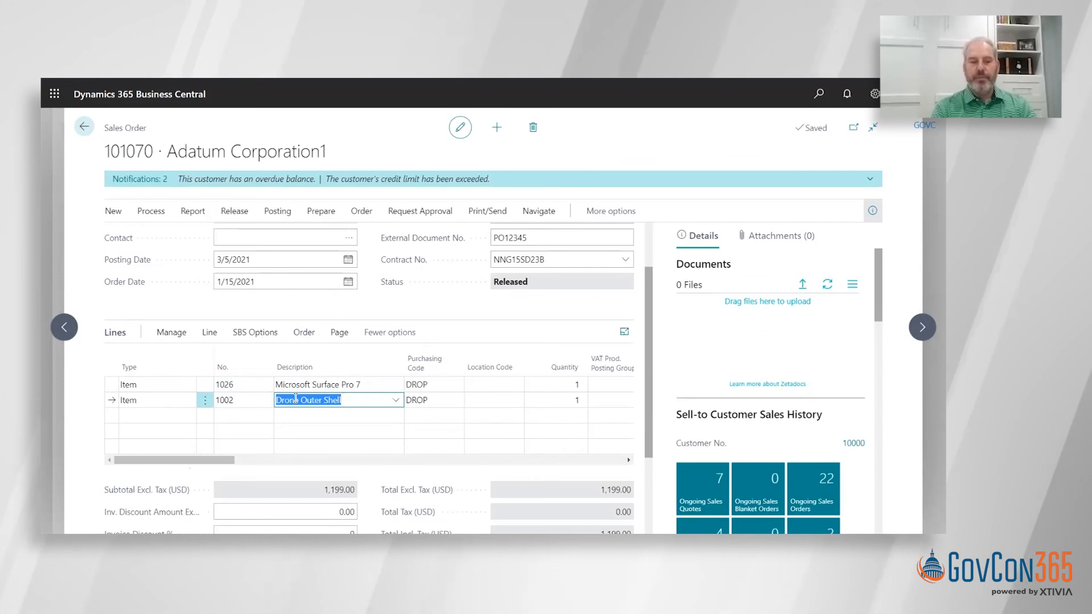
click(303, 335)
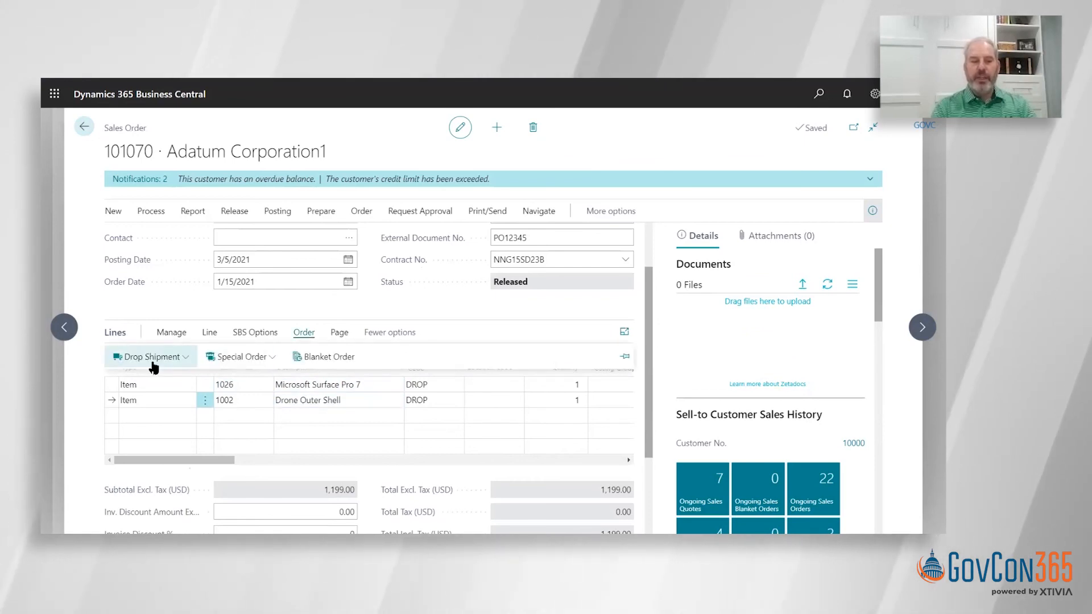
click(151, 357)
click(149, 379)
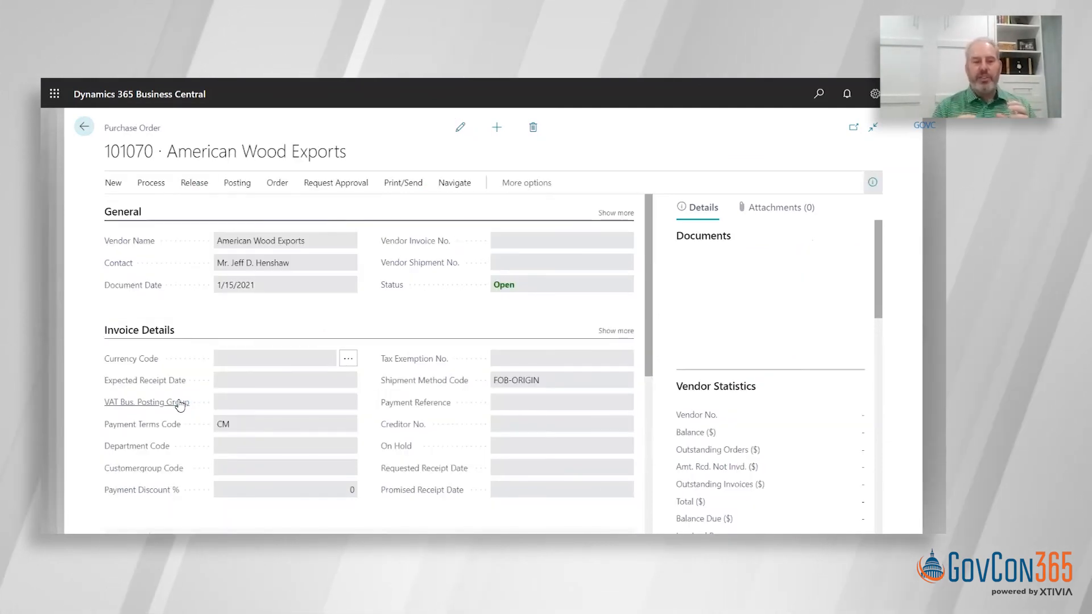
- Bring up the line functions for the Drone Outer Shell line to find the serial number import option
mouse_move(179, 404)
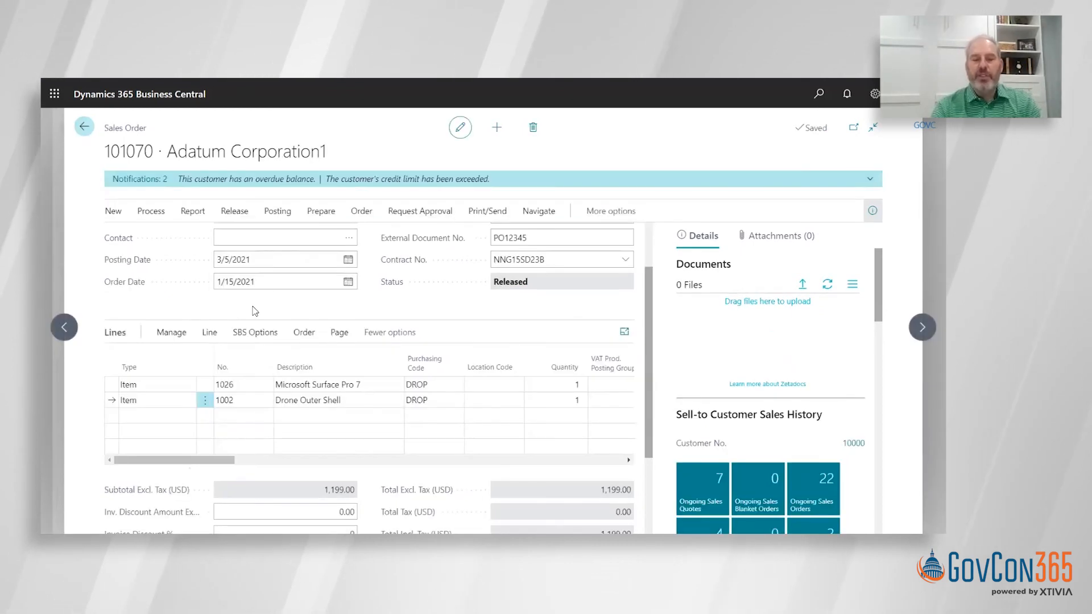
click(179, 335)
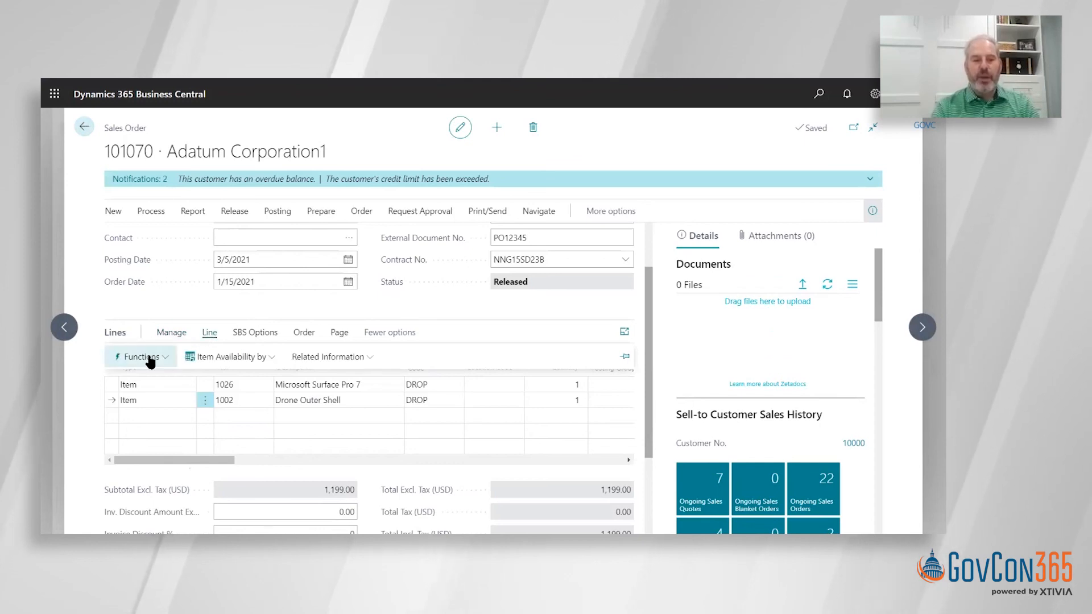
click(150, 362)
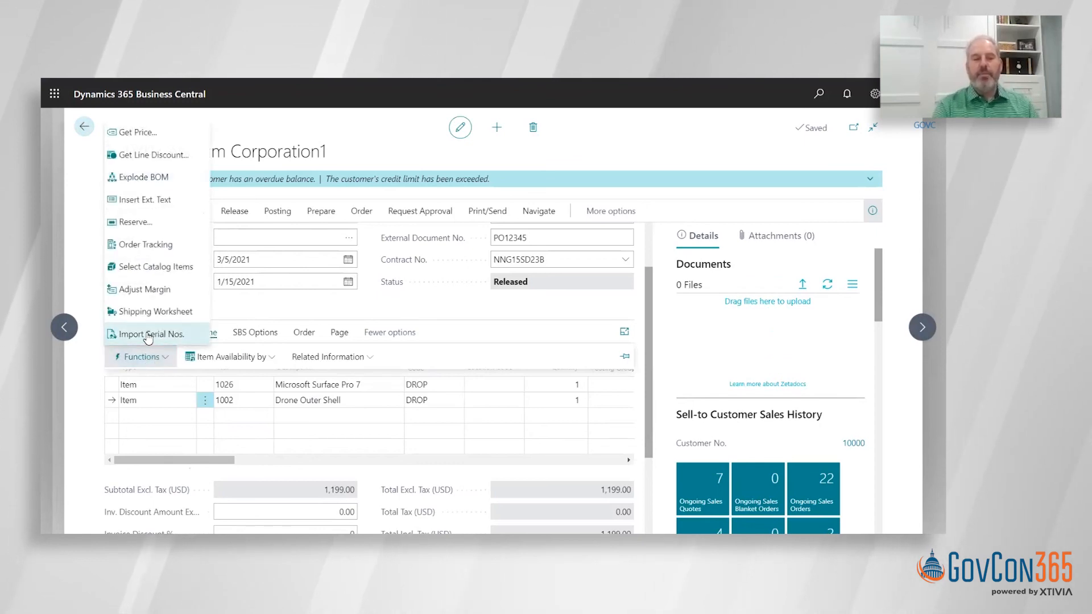